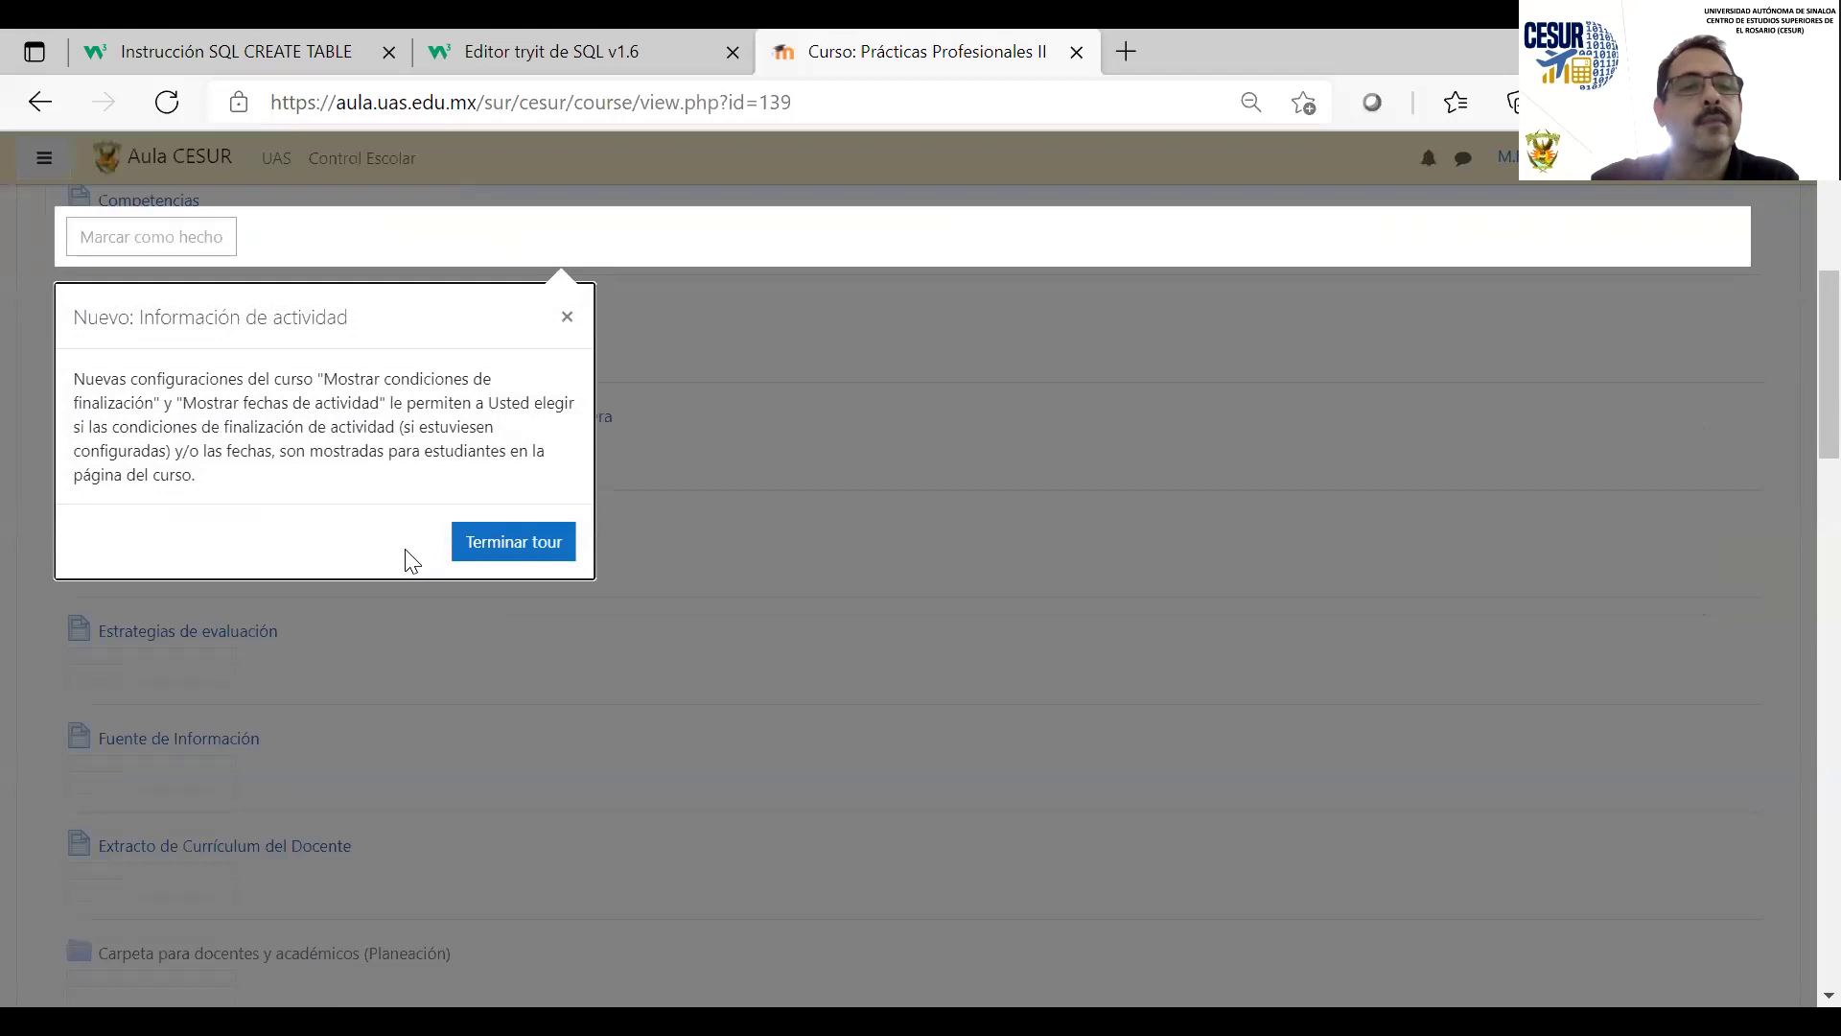
Dismiss the activity information tour and expand the course's Diplomado section to reach its software resources
left_click(570, 328)
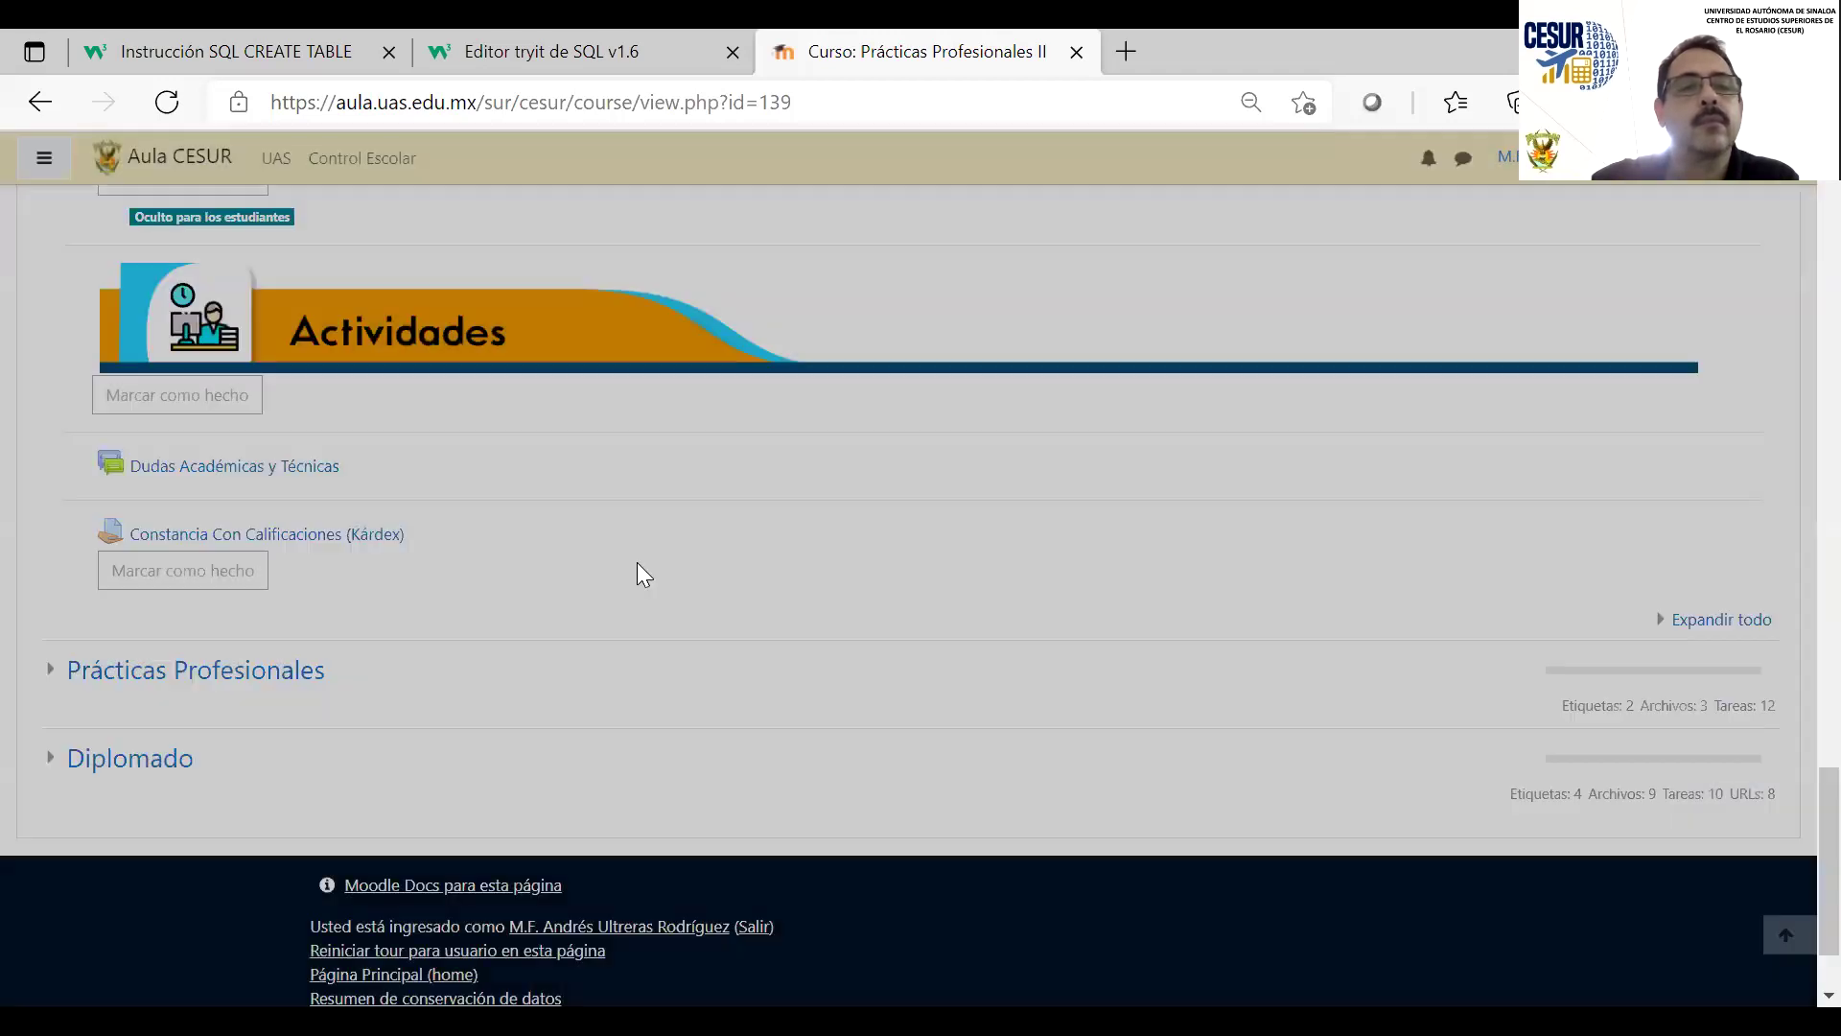
scroll(633, 676, "down", 2)
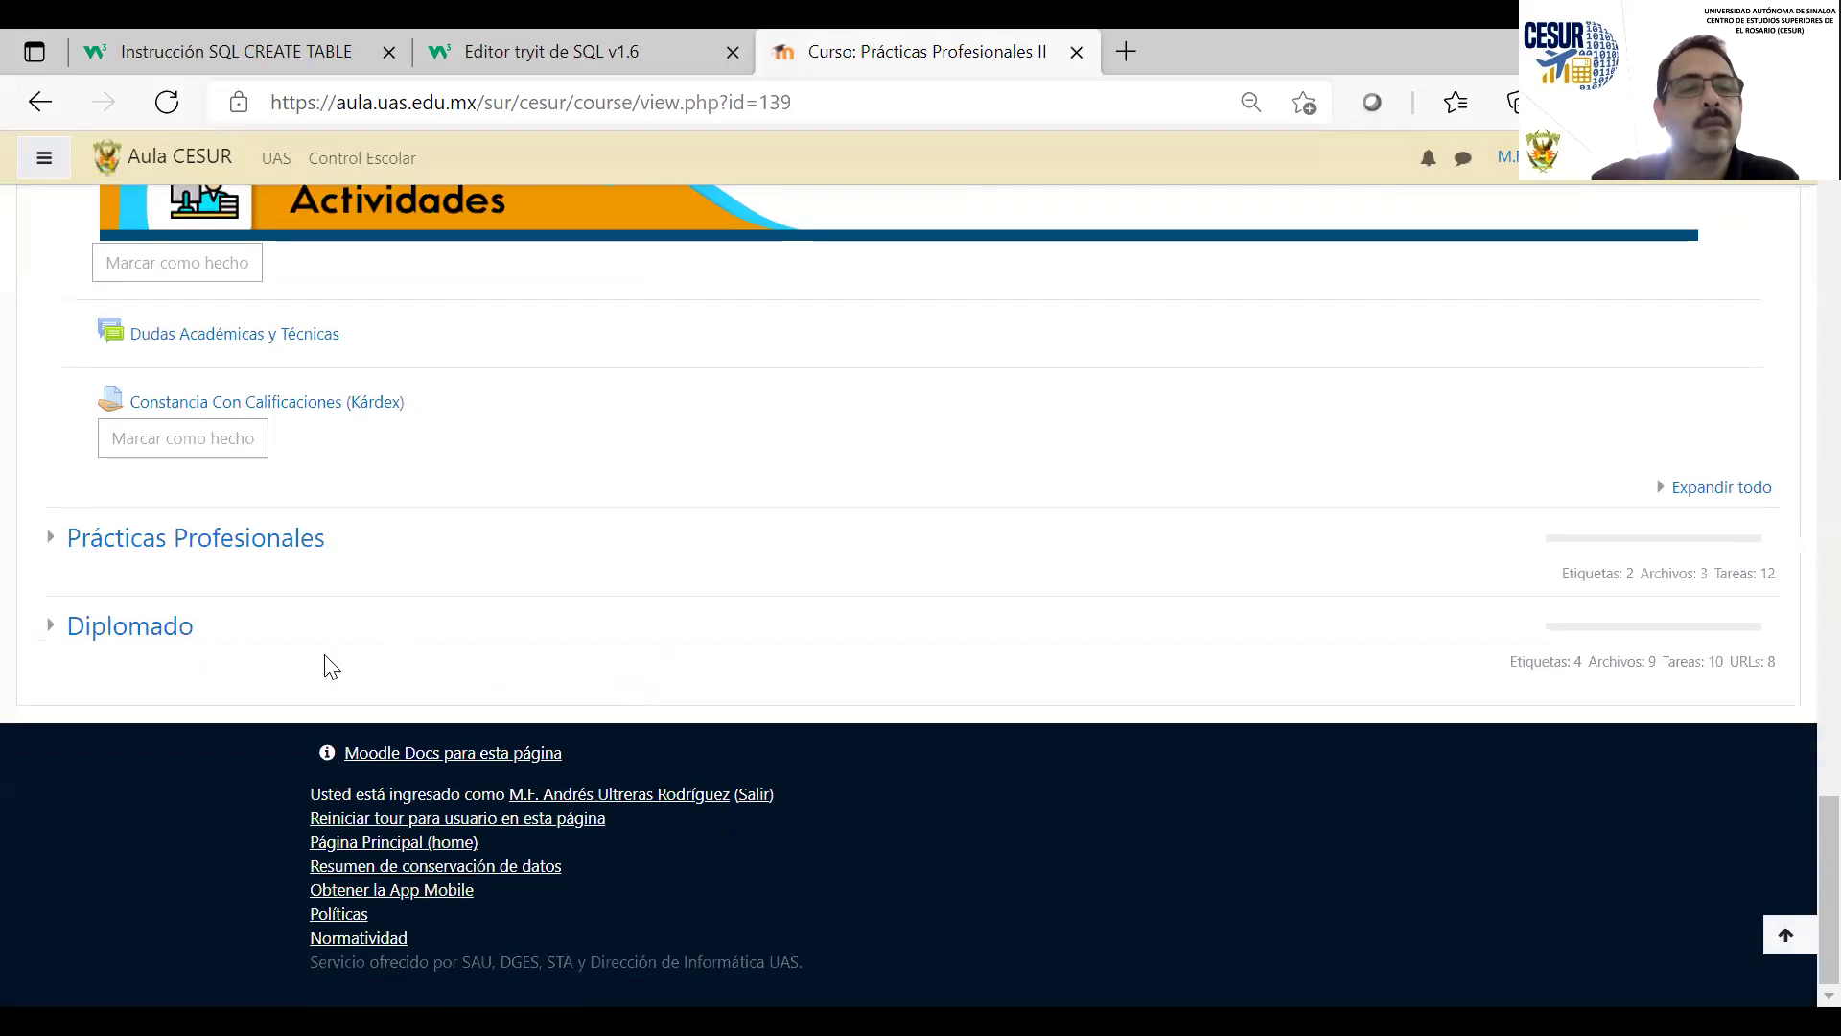
left_click(139, 635)
scroll(467, 606, "down", 5)
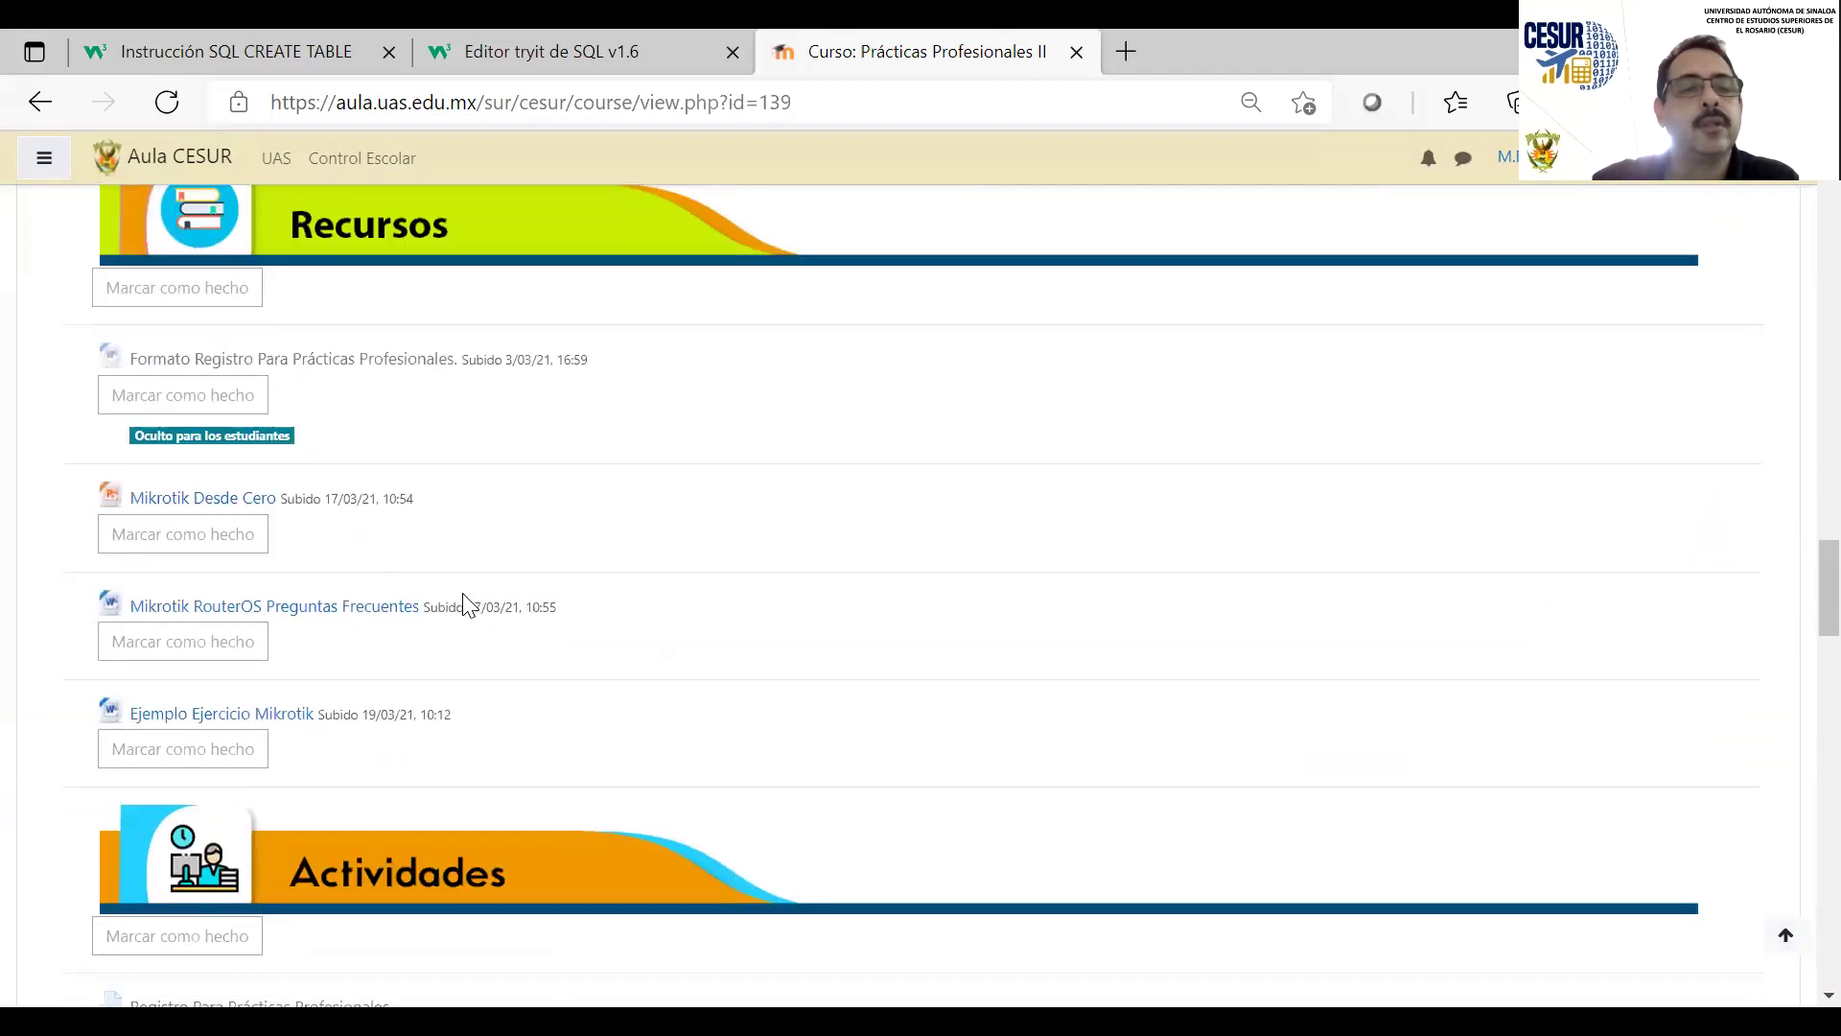
scroll(467, 606, "down", 20)
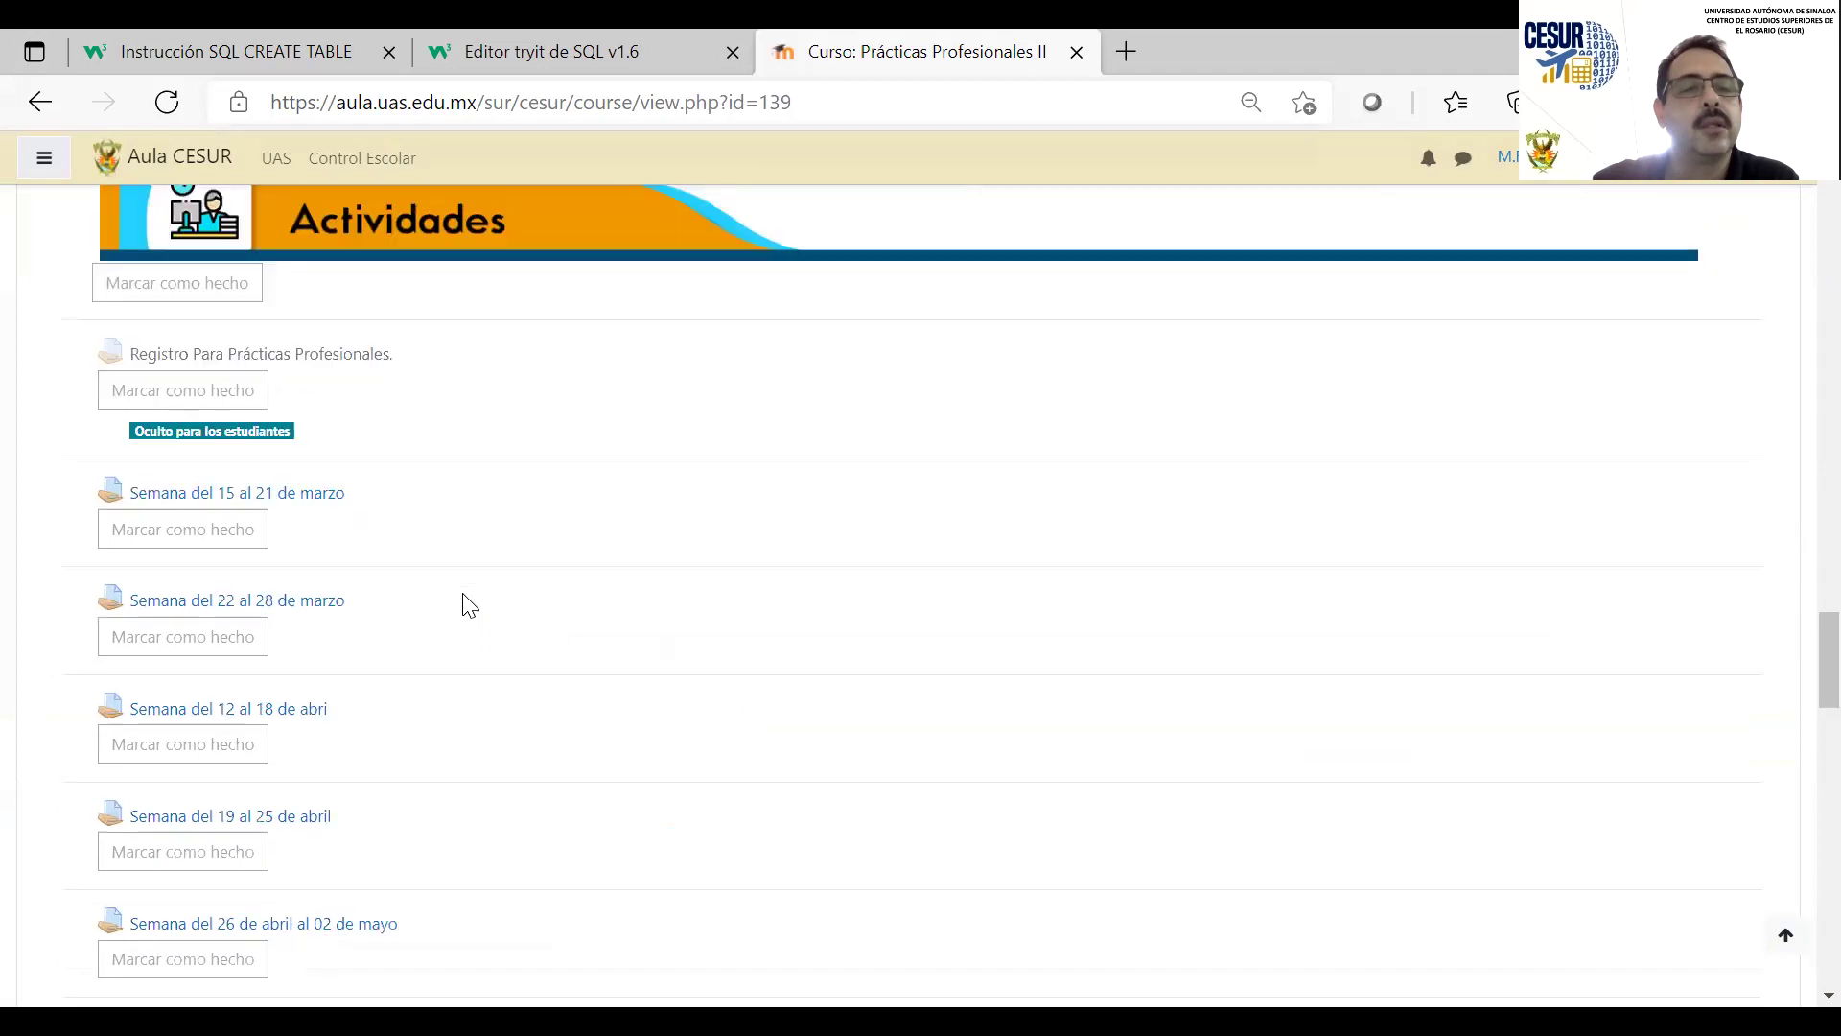
scroll(467, 607, "down", 3)
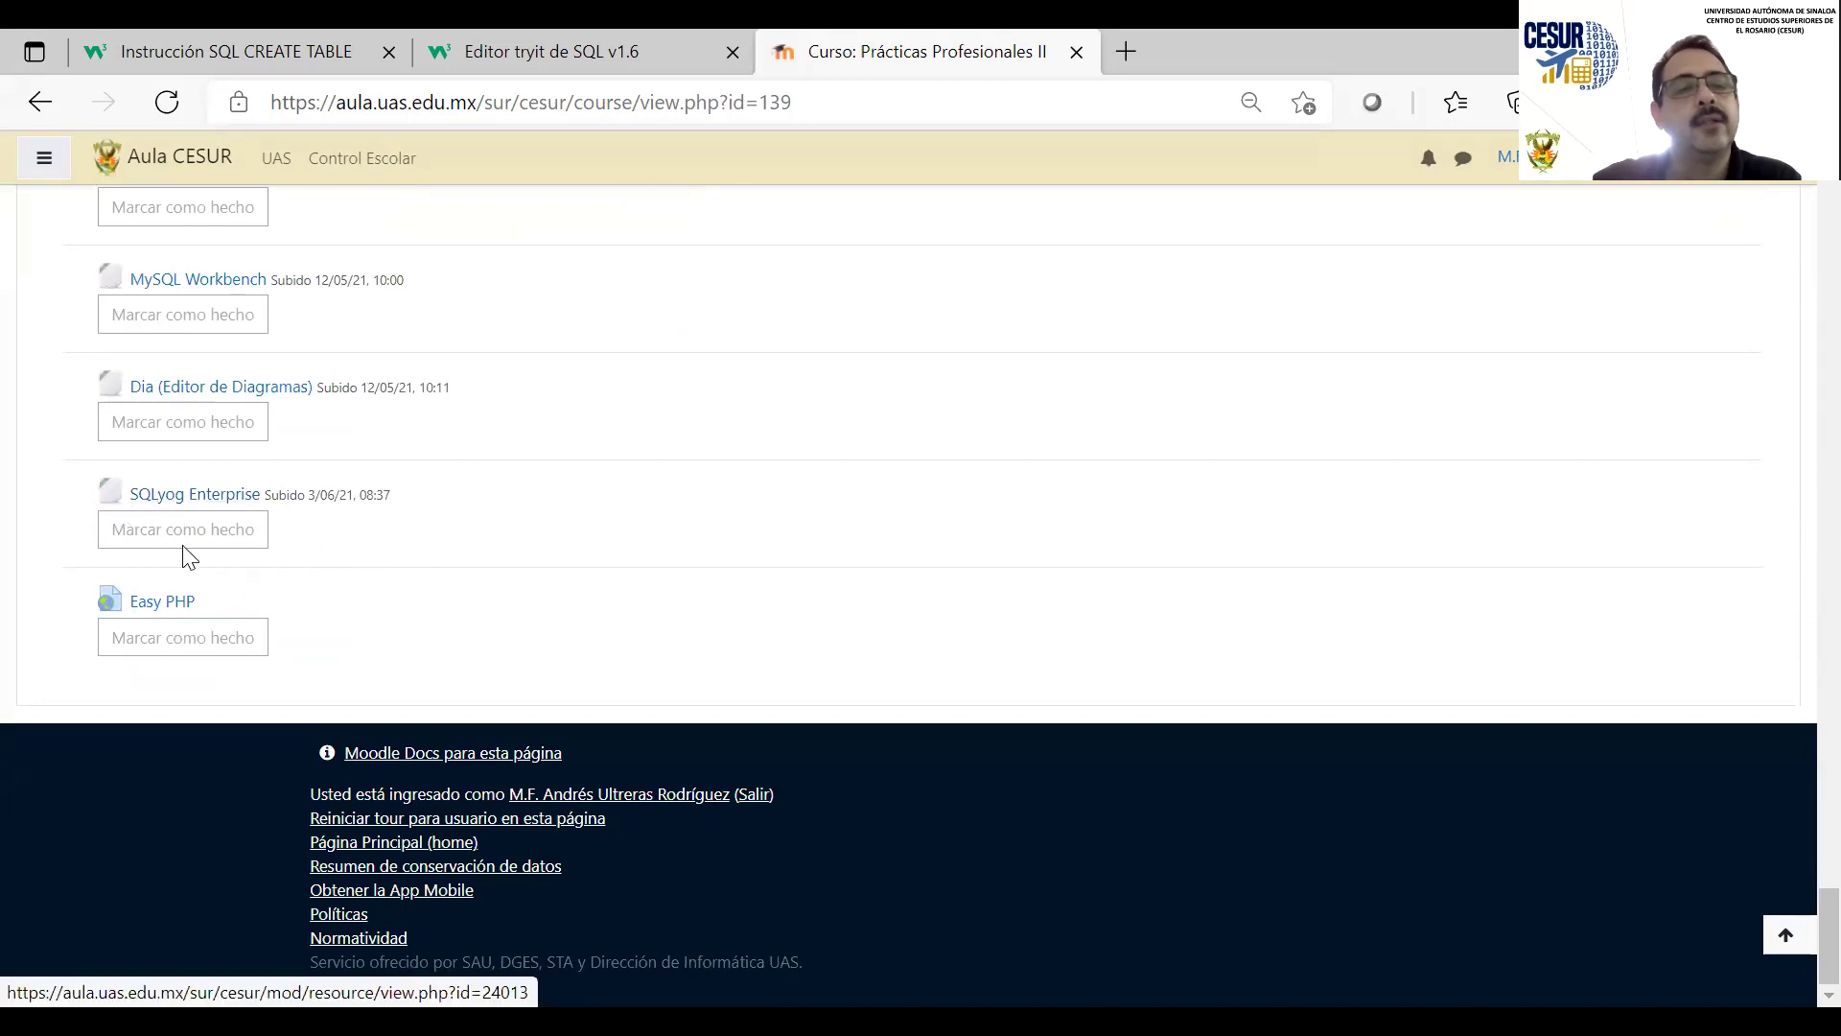
View the EasyPHP download page linked in the Diplomado section and return to the course
scroll(326, 596, "up", 1)
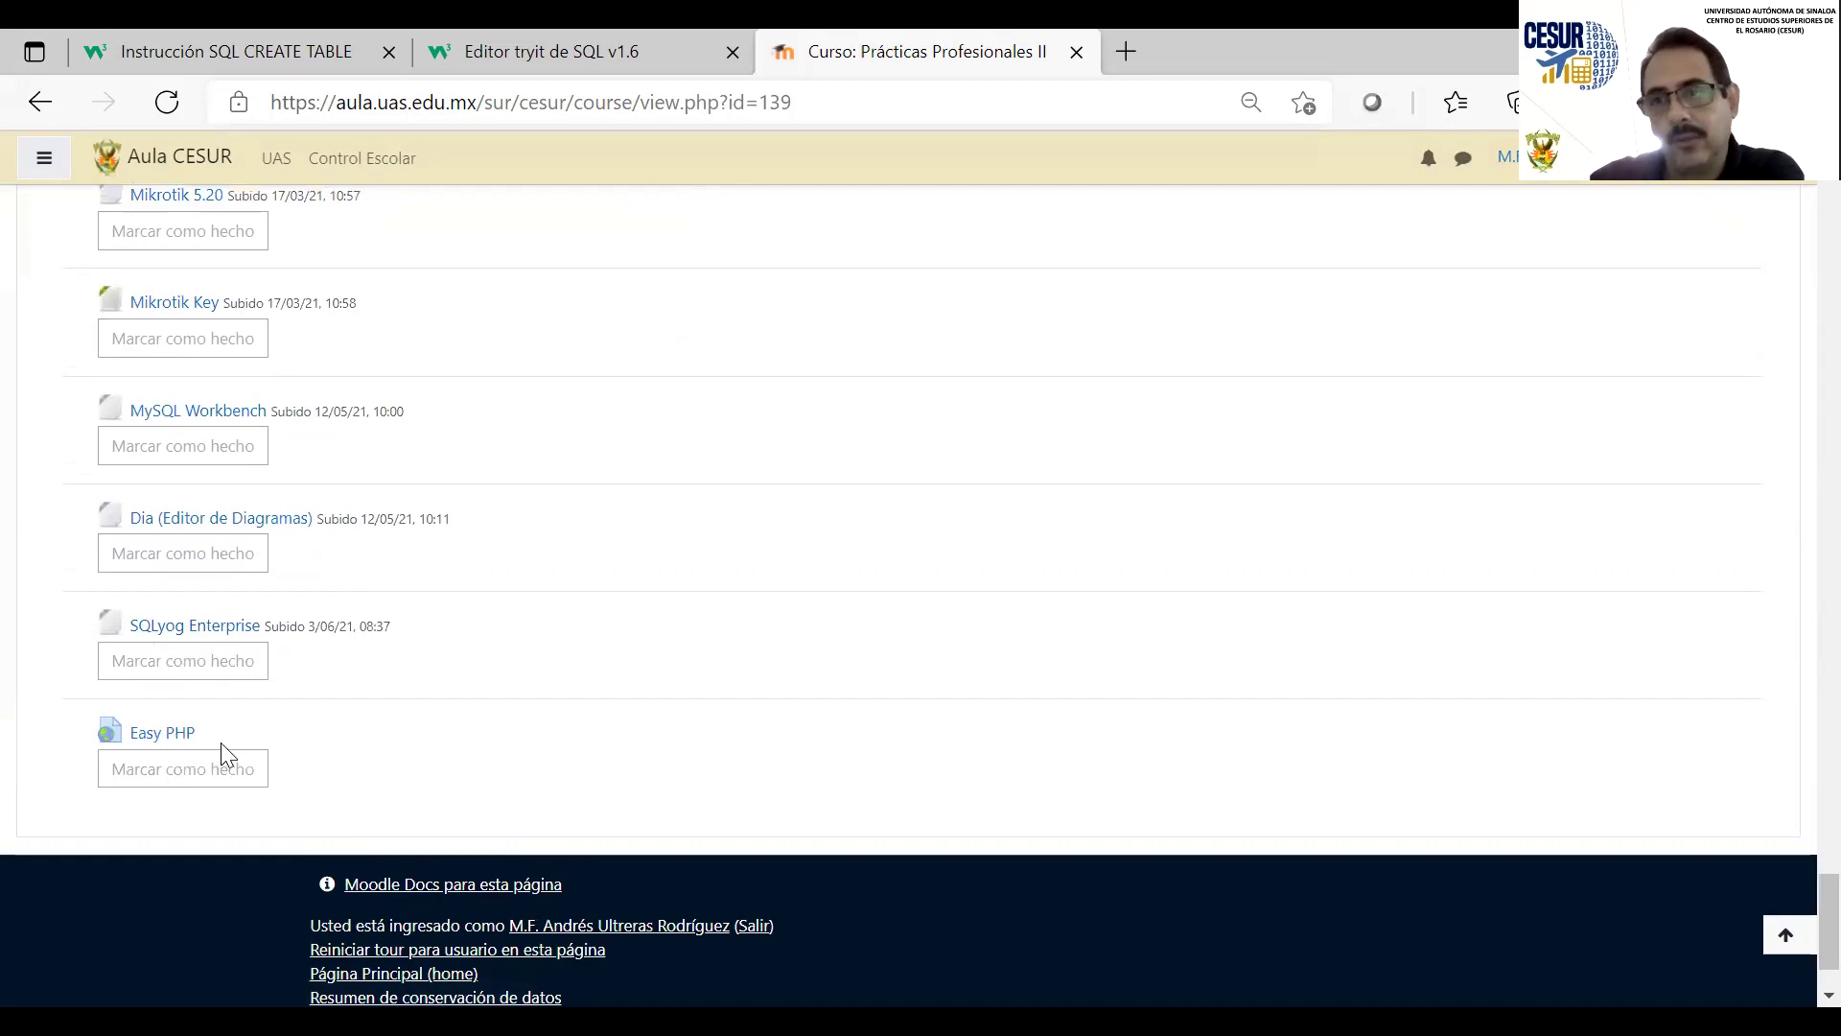
scroll(329, 710, "down", 1)
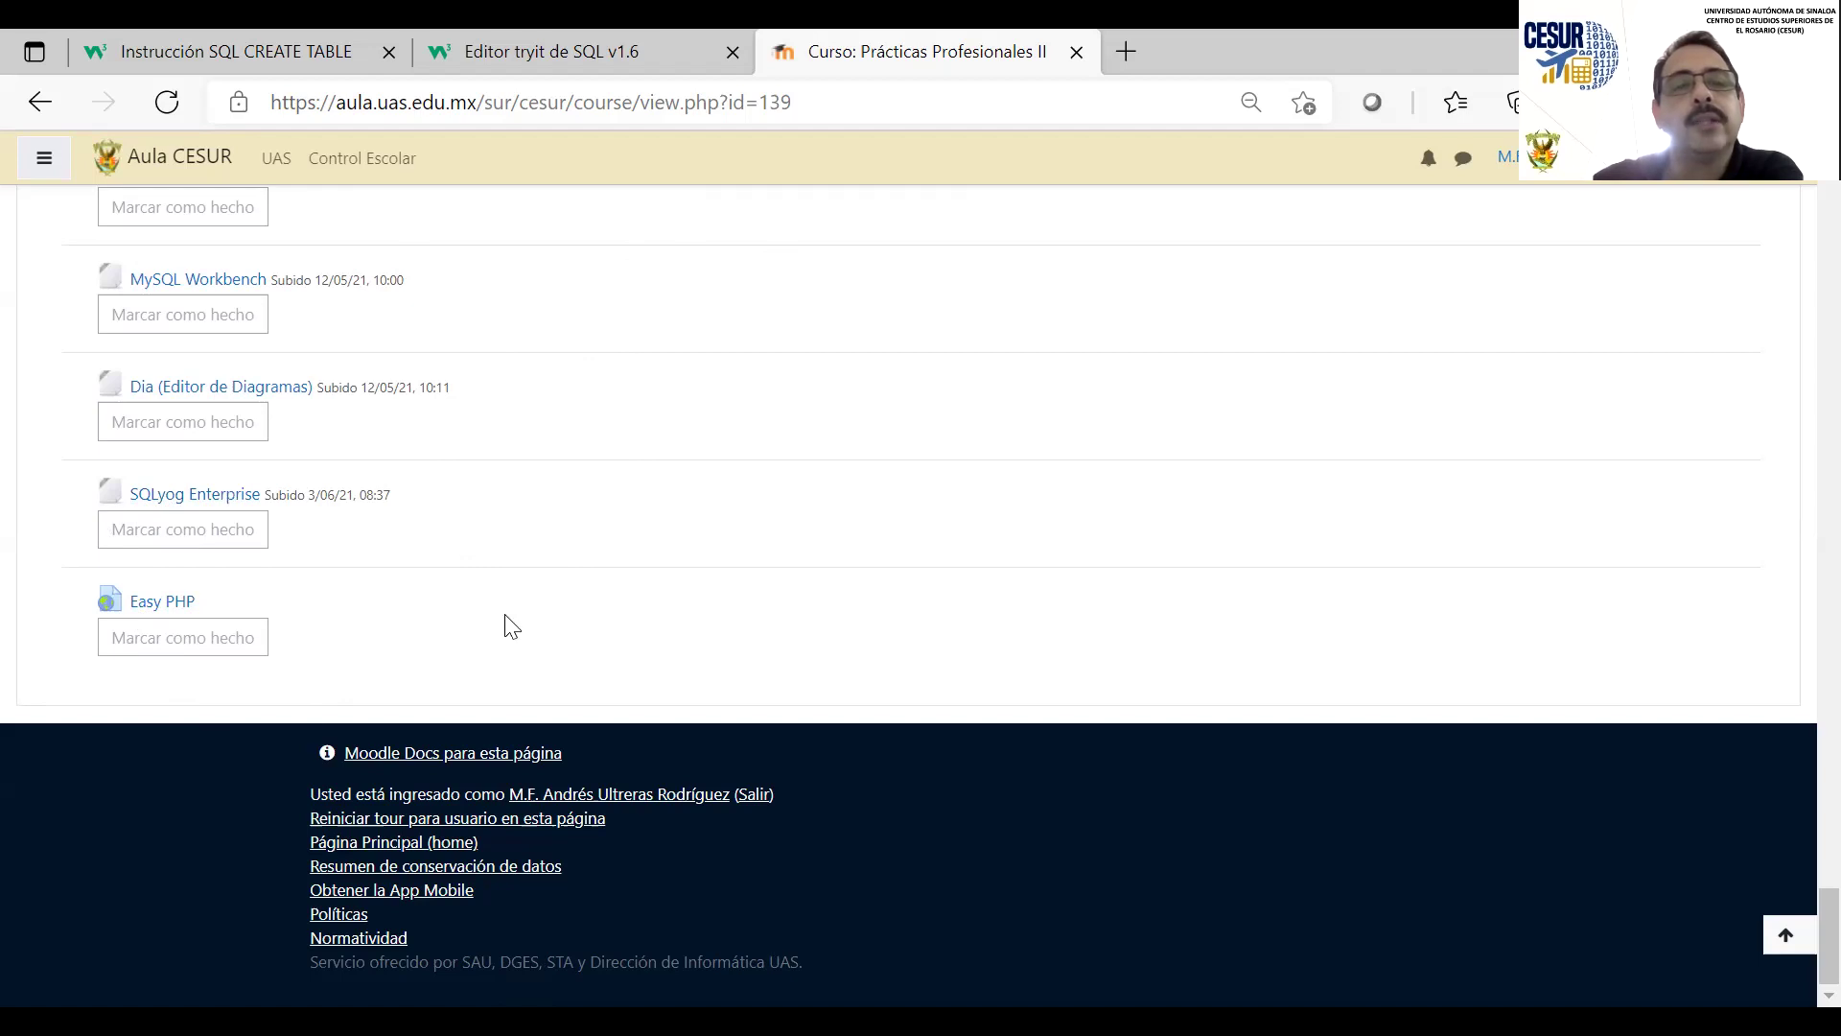
left_click(164, 608)
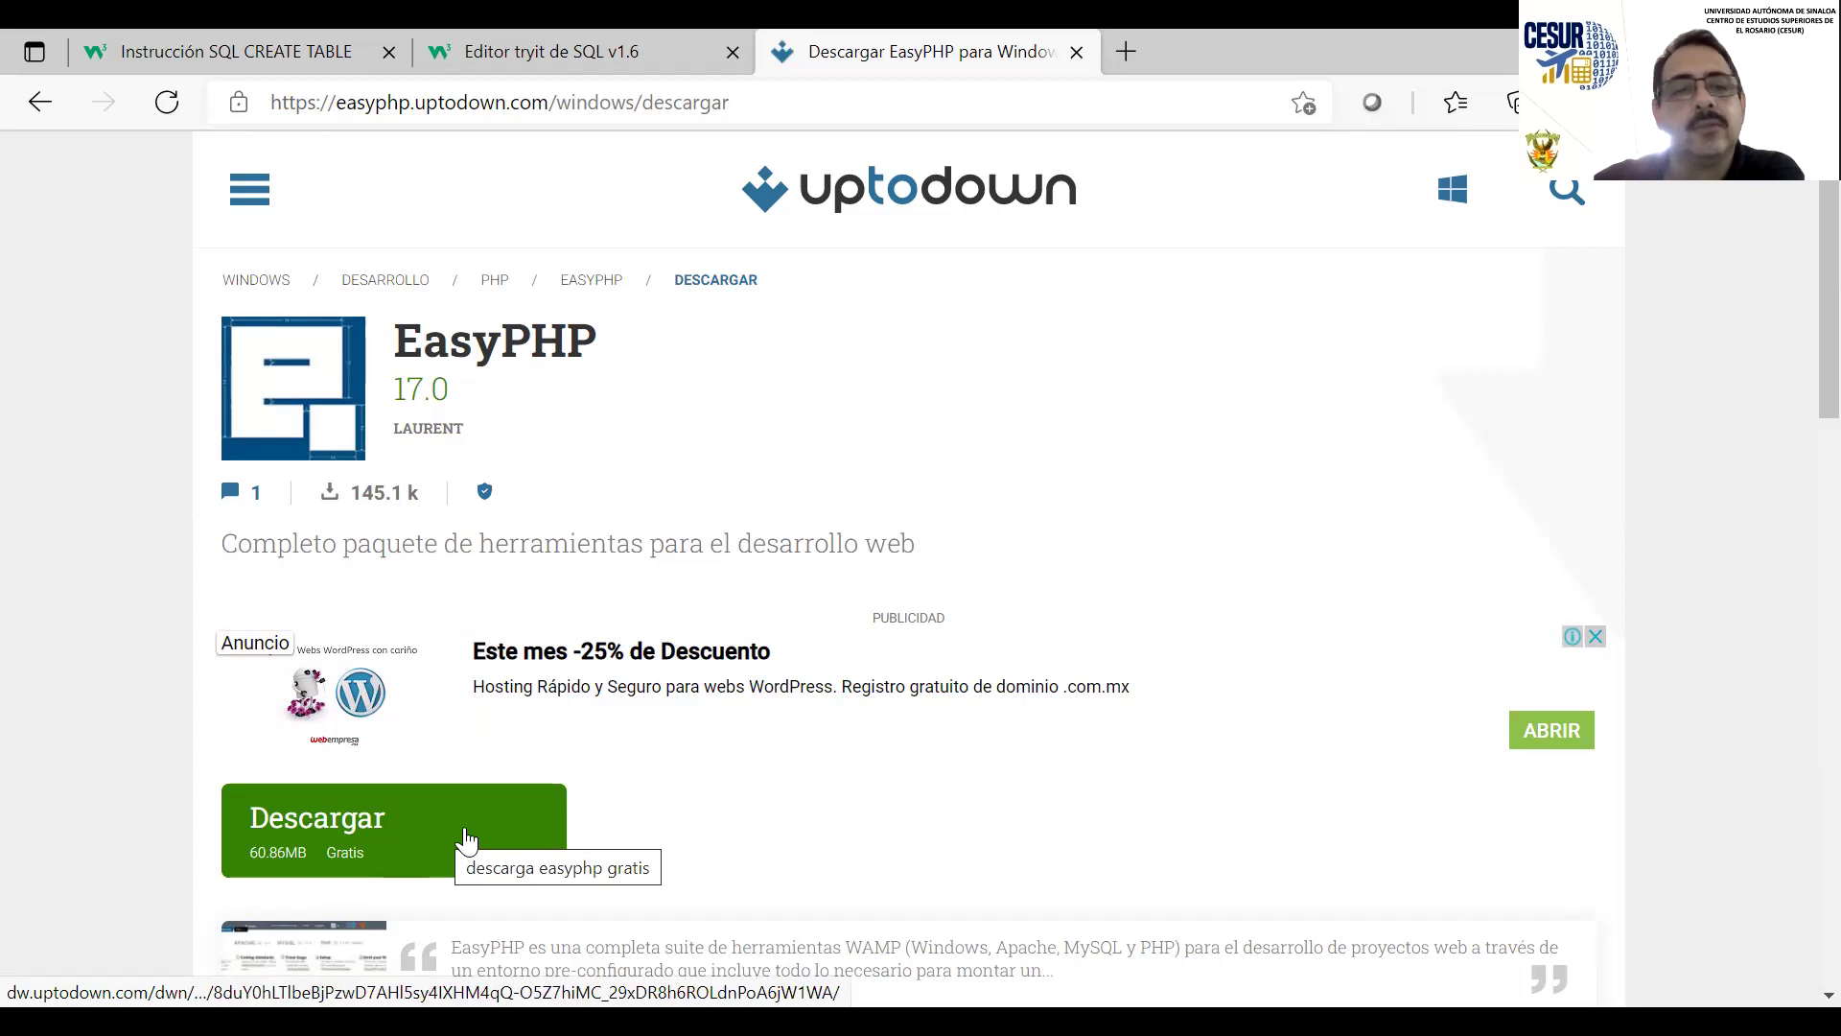
left_click(41, 103)
Download the SQLyog Enterprise installer from the software resources in the Diplomado section
scroll(239, 711, "down", 5)
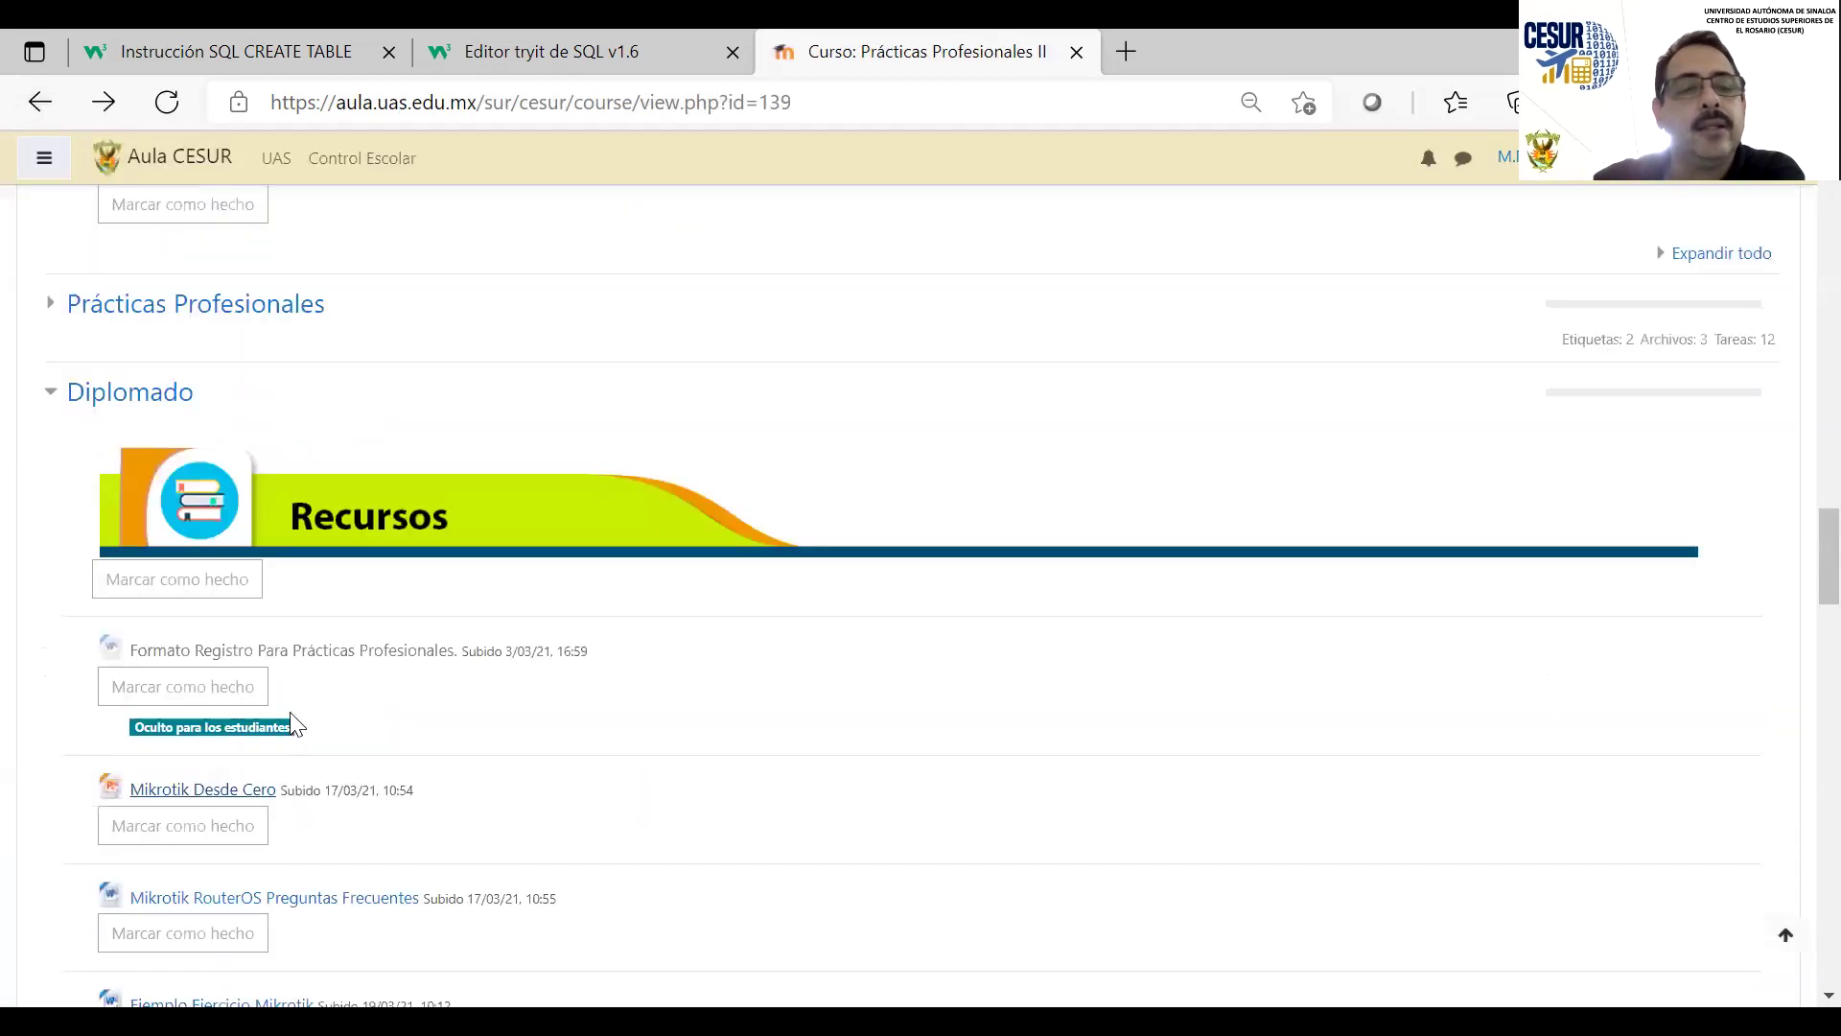
scroll(300, 681, "down", 15)
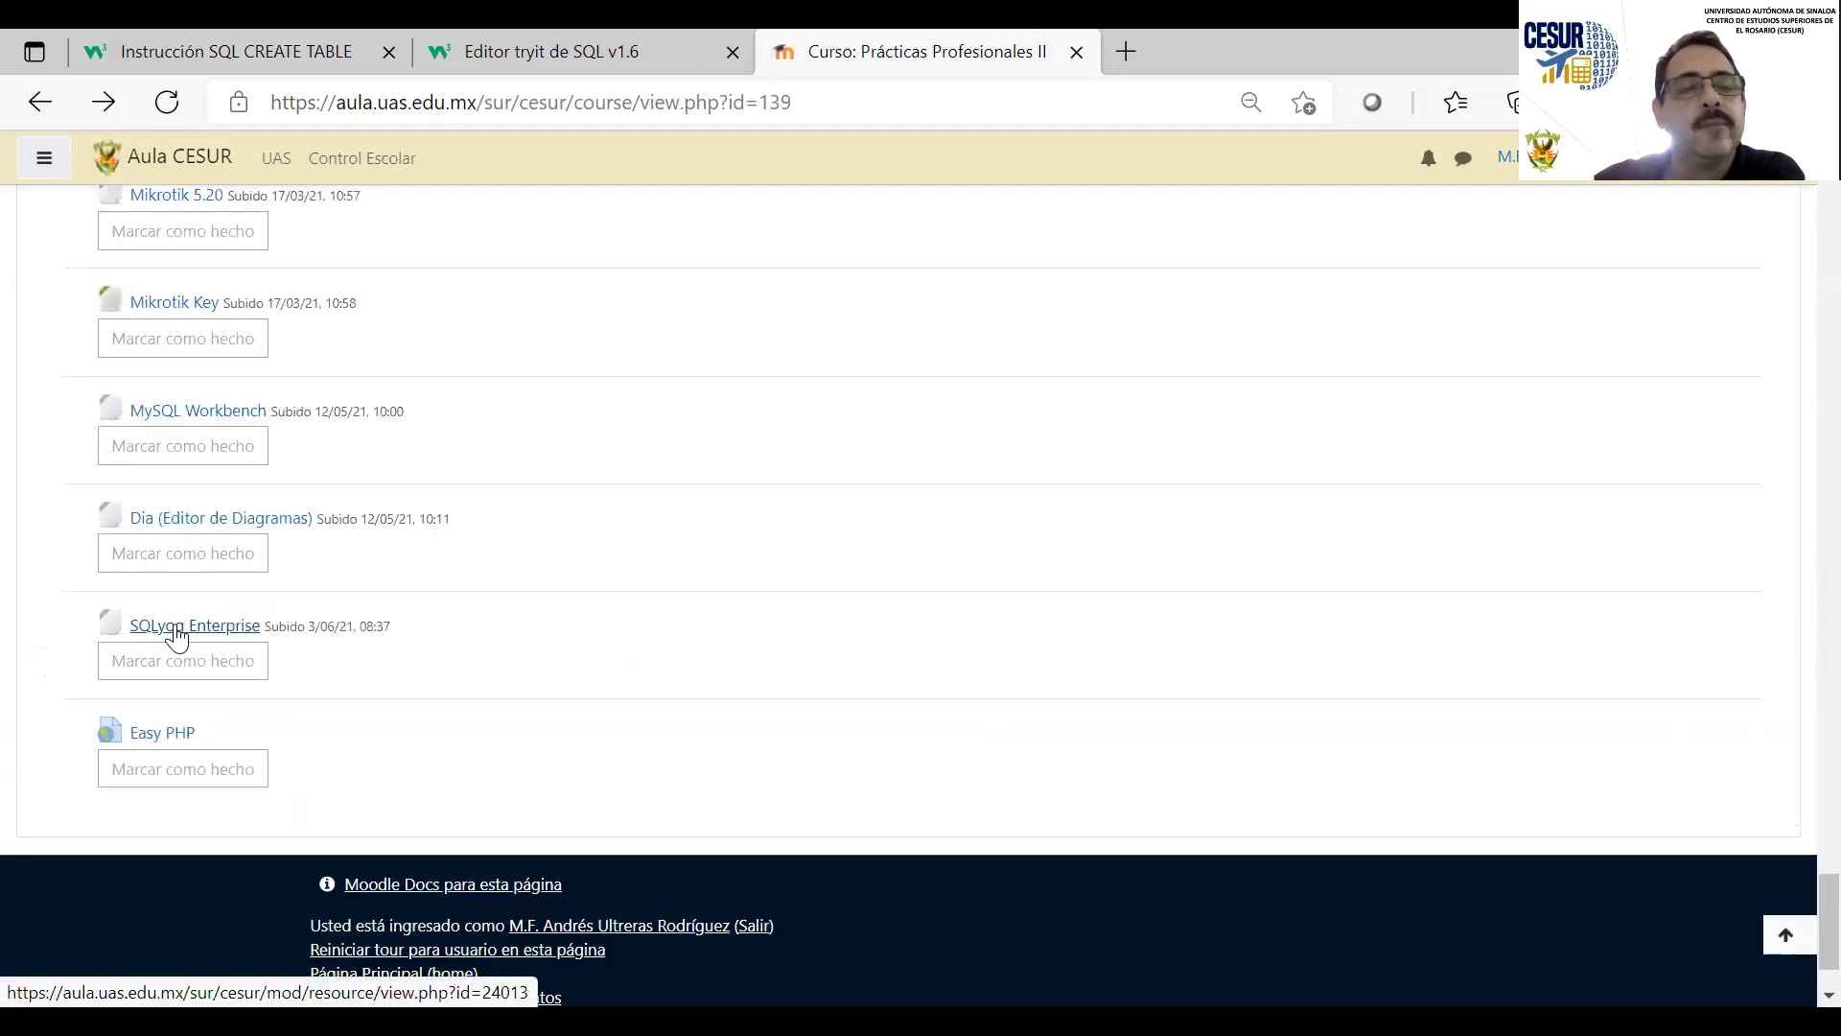
left_click(176, 630)
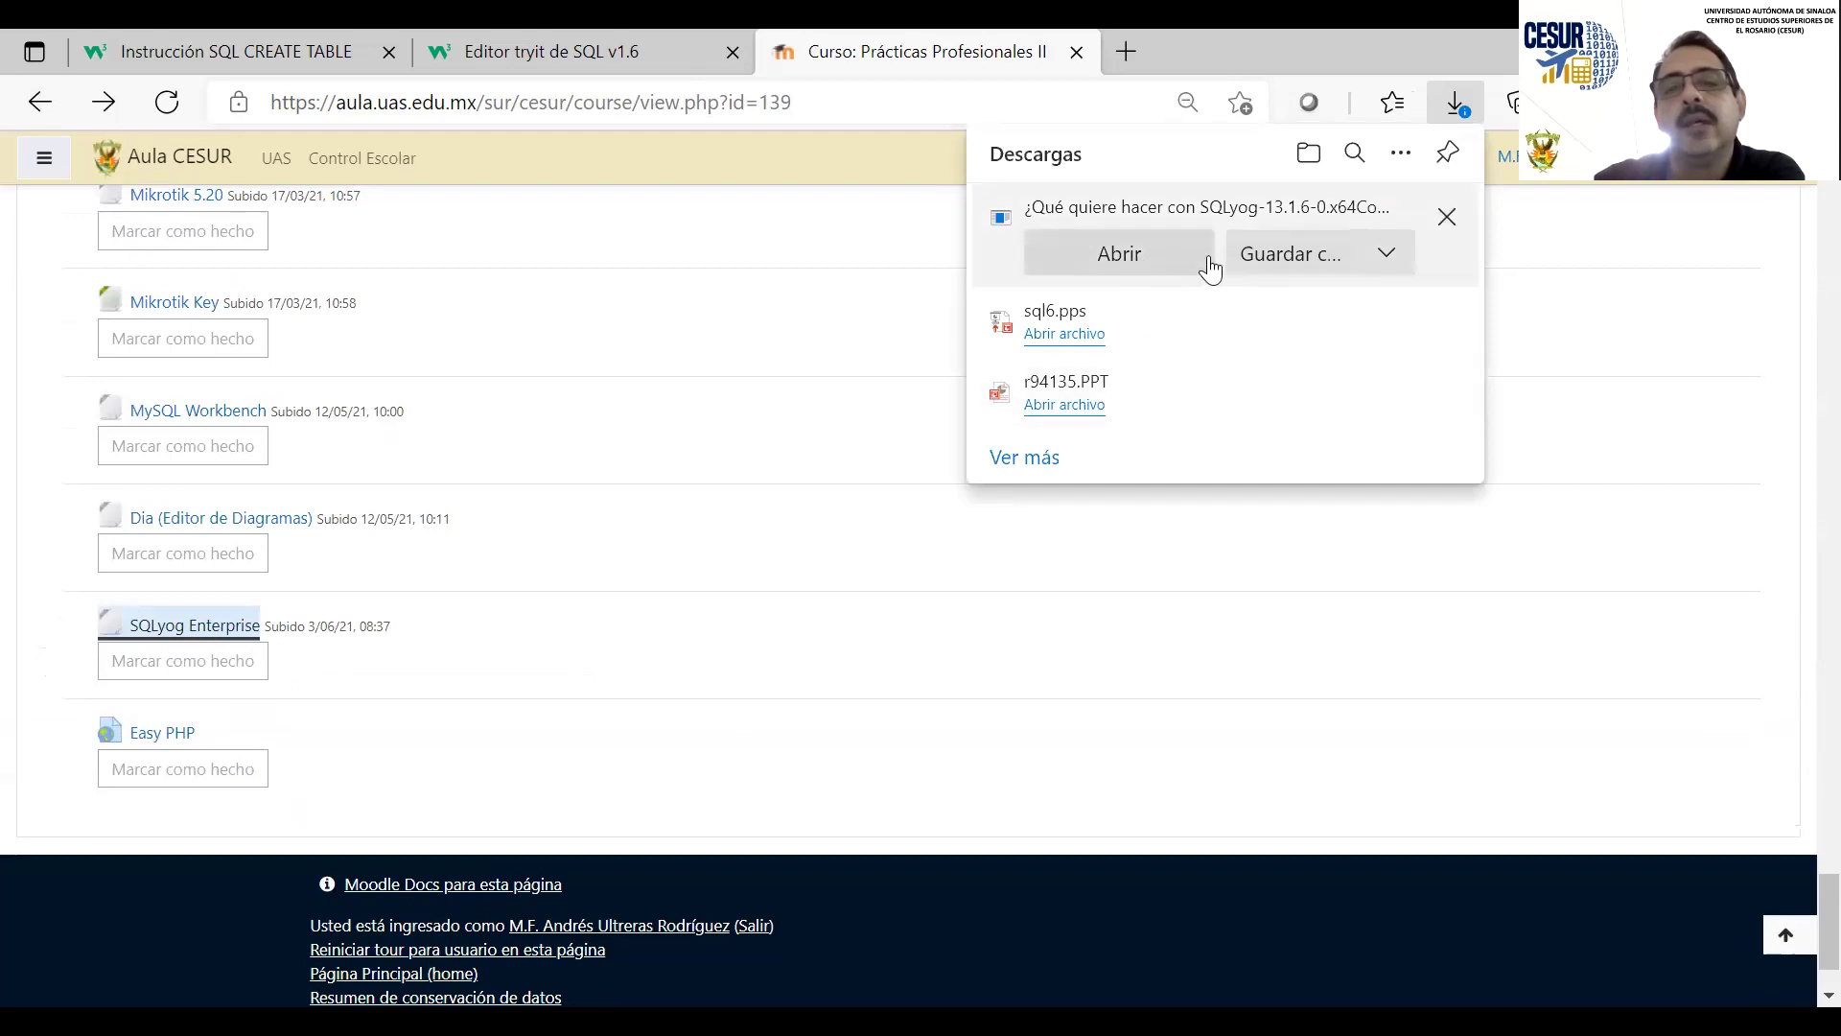
left_click(1088, 272)
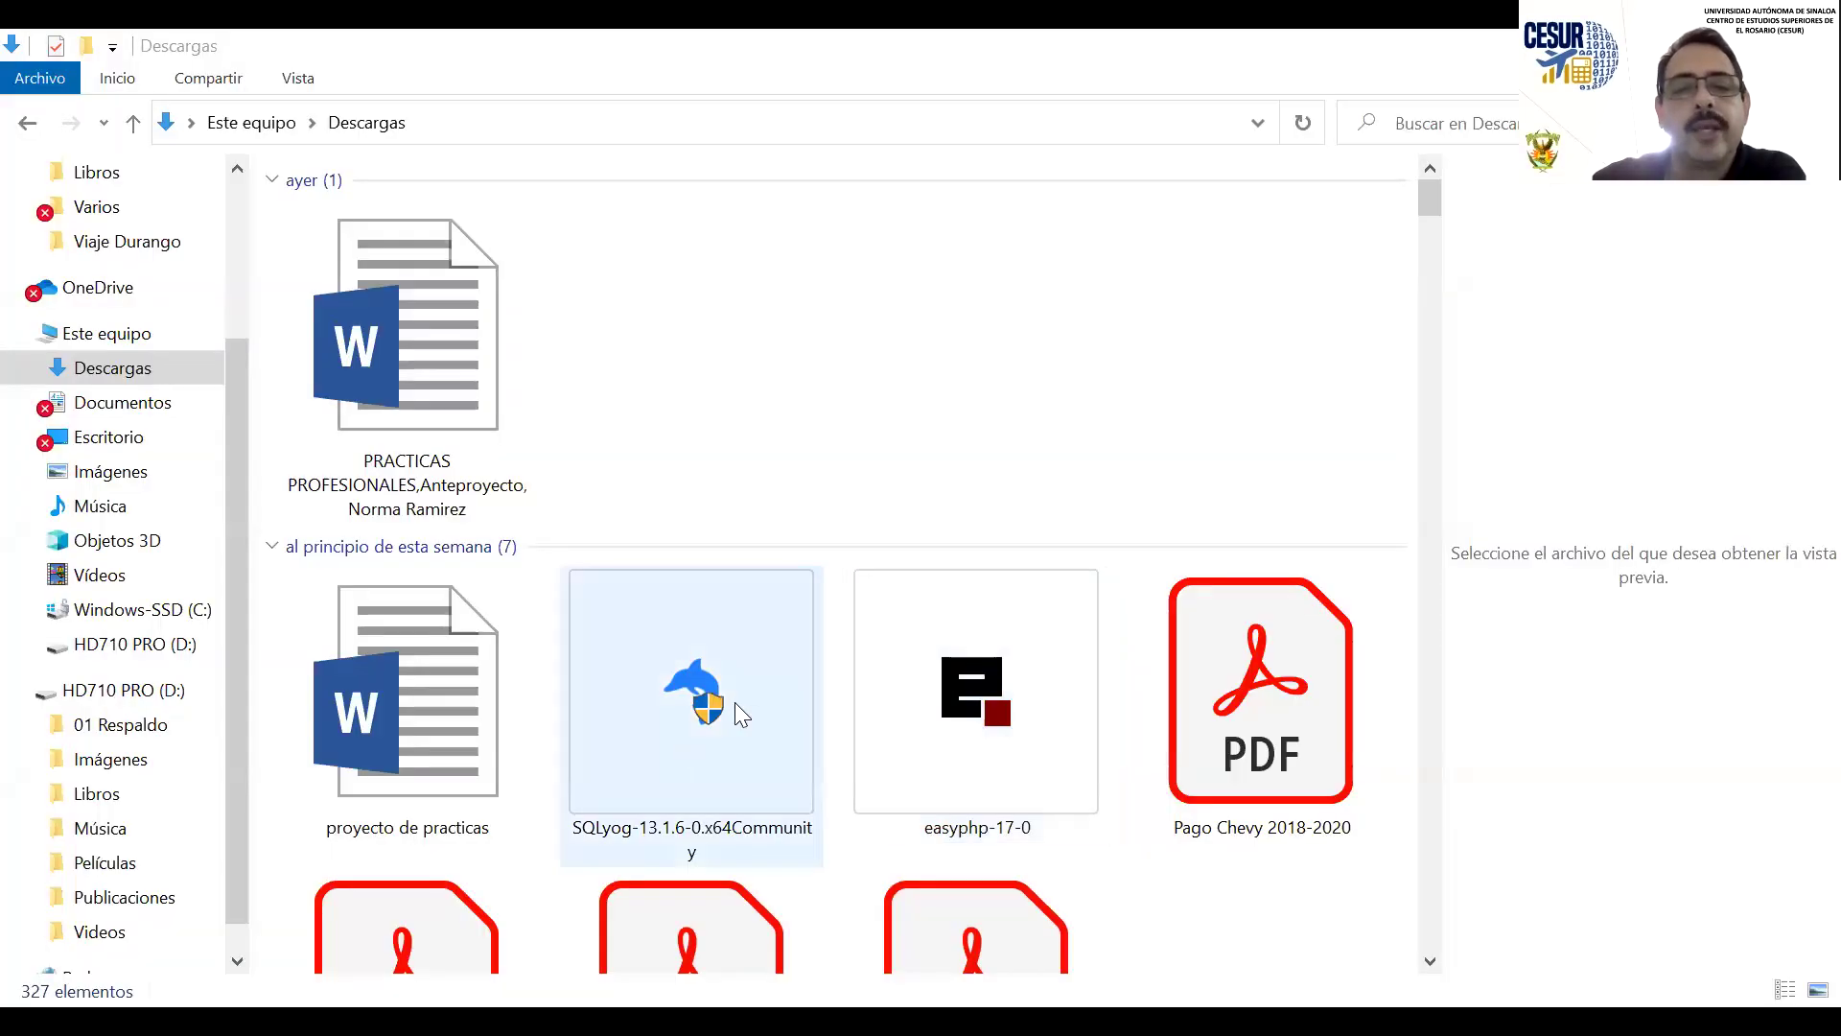
Run the SQLyog-13.1.6-0.x64Community installer from the Descargas folder as administrator
left_click(729, 705)
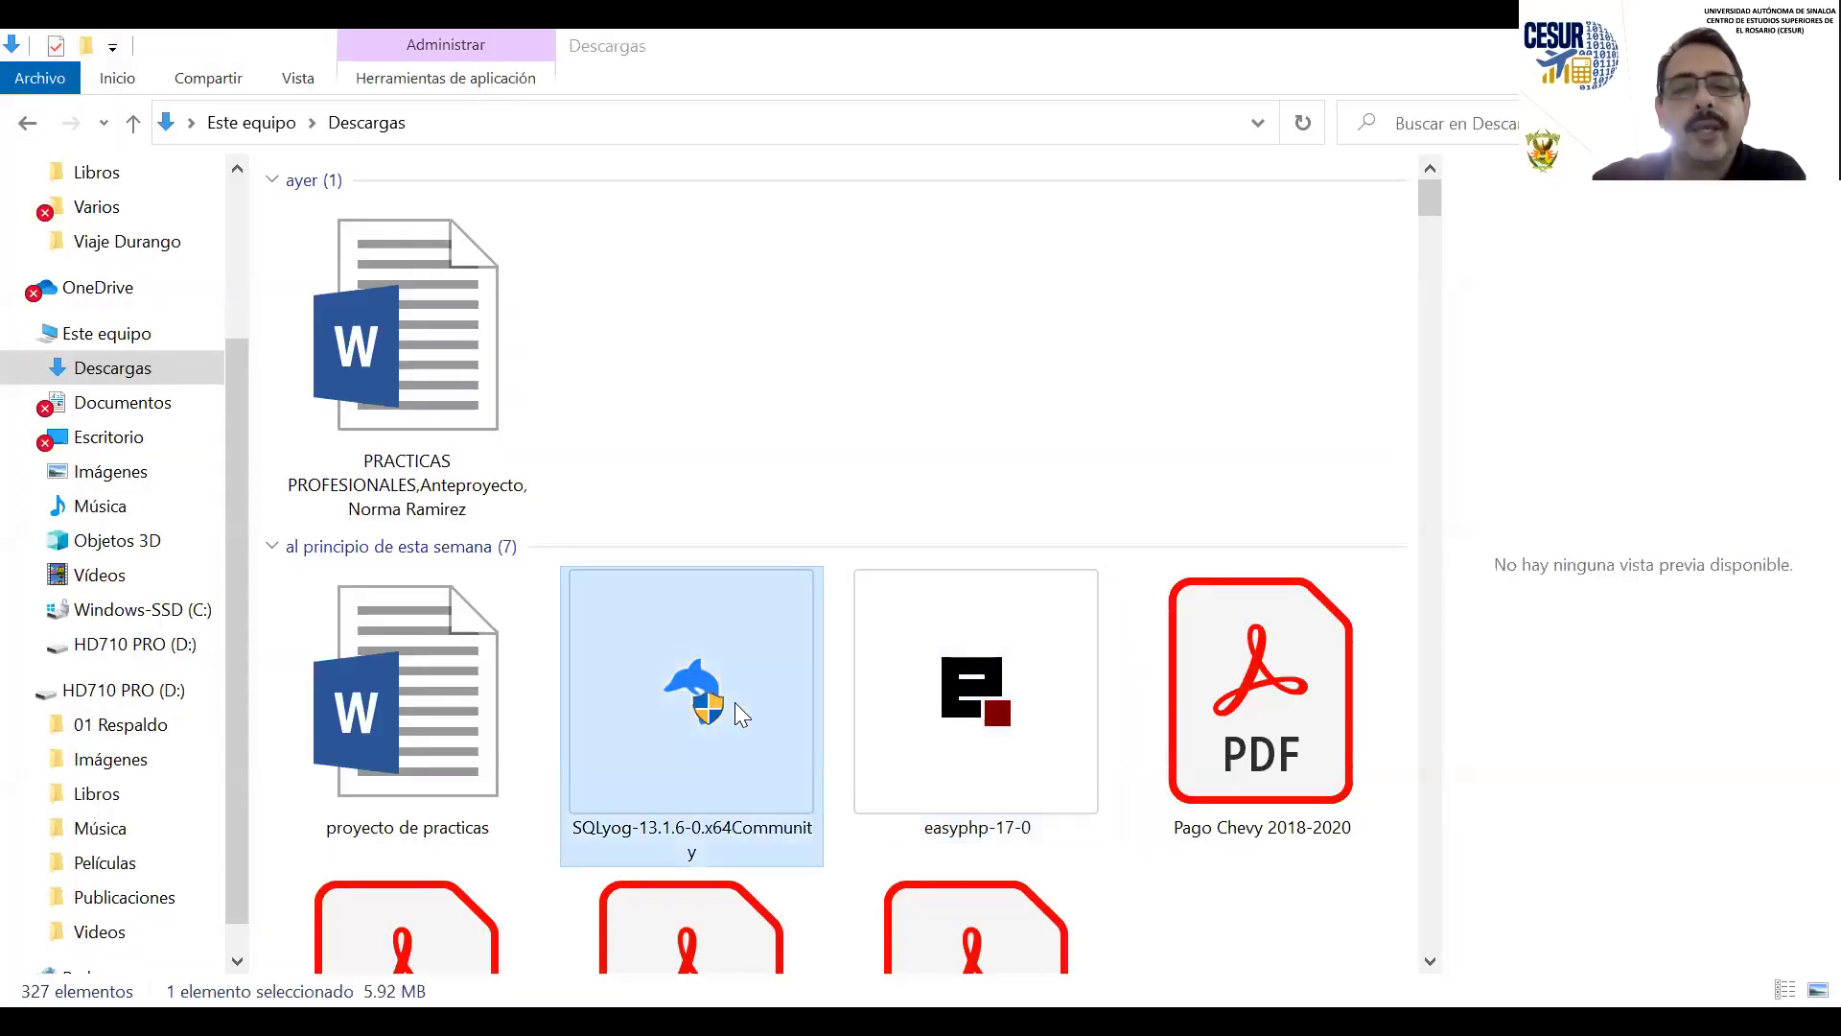
key("Right")
left_click(758, 736)
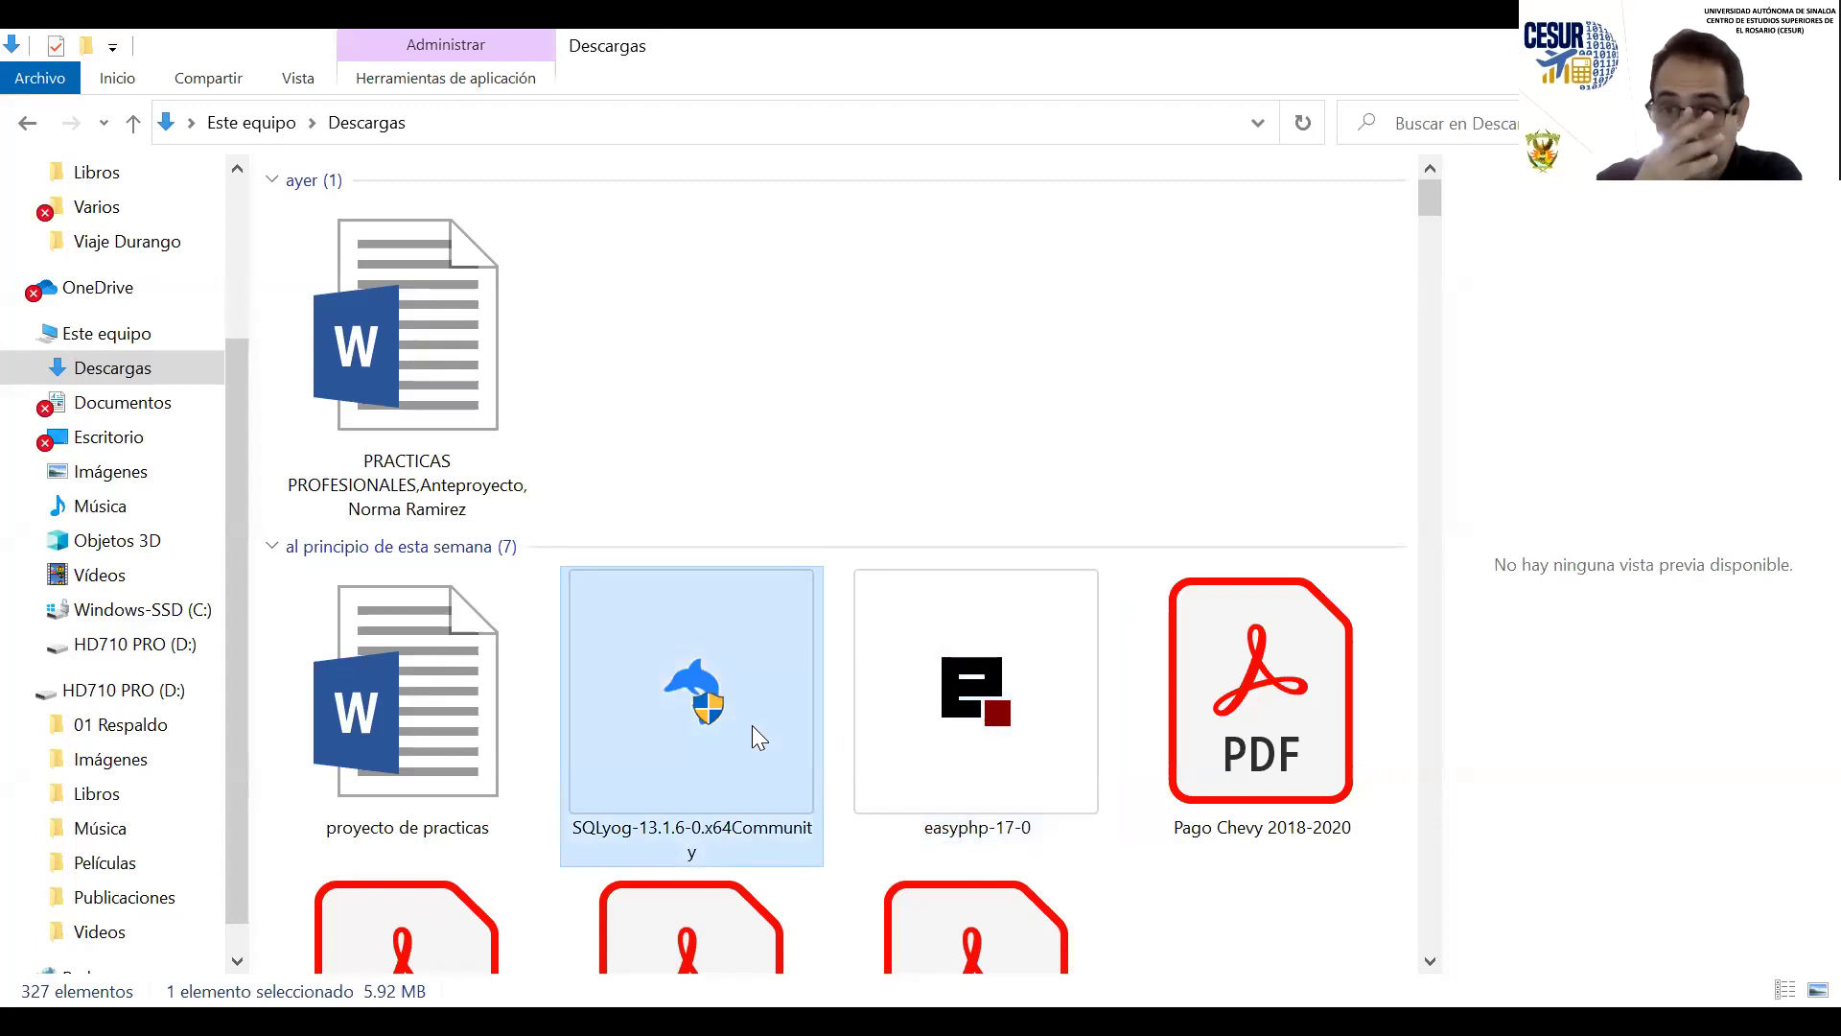
right_click(696, 682)
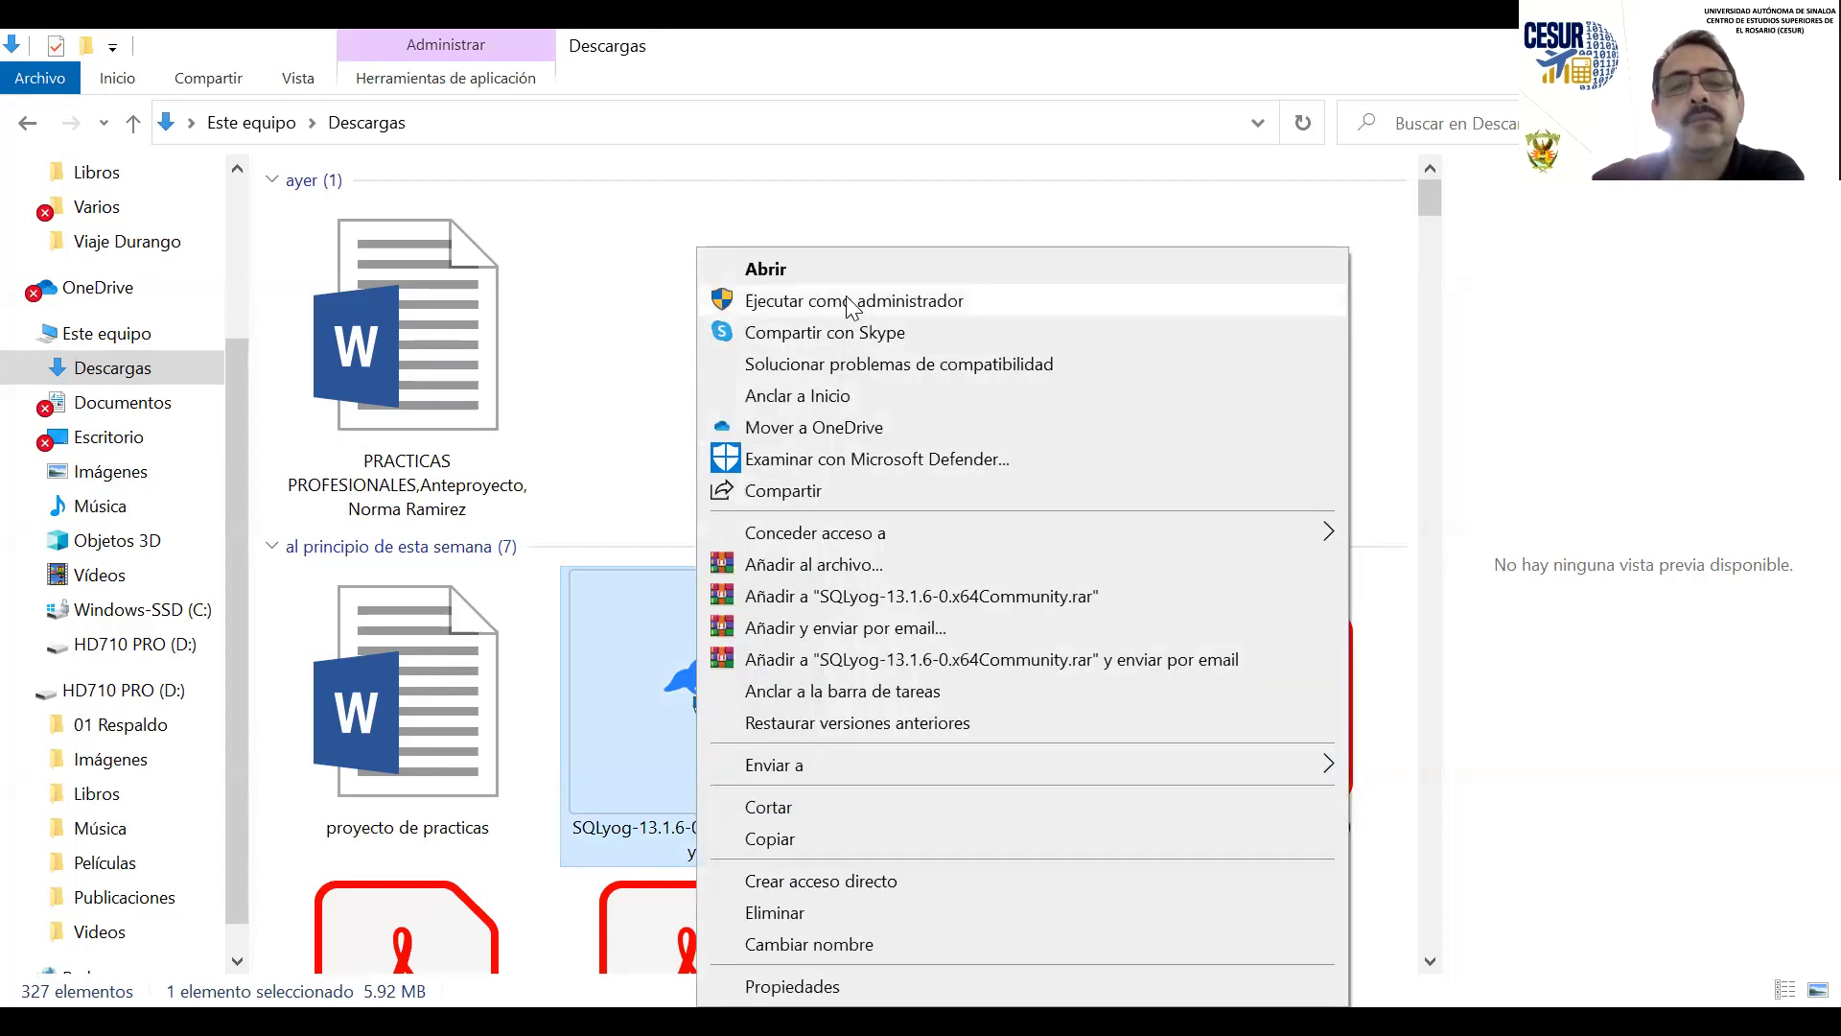
left_click(920, 300)
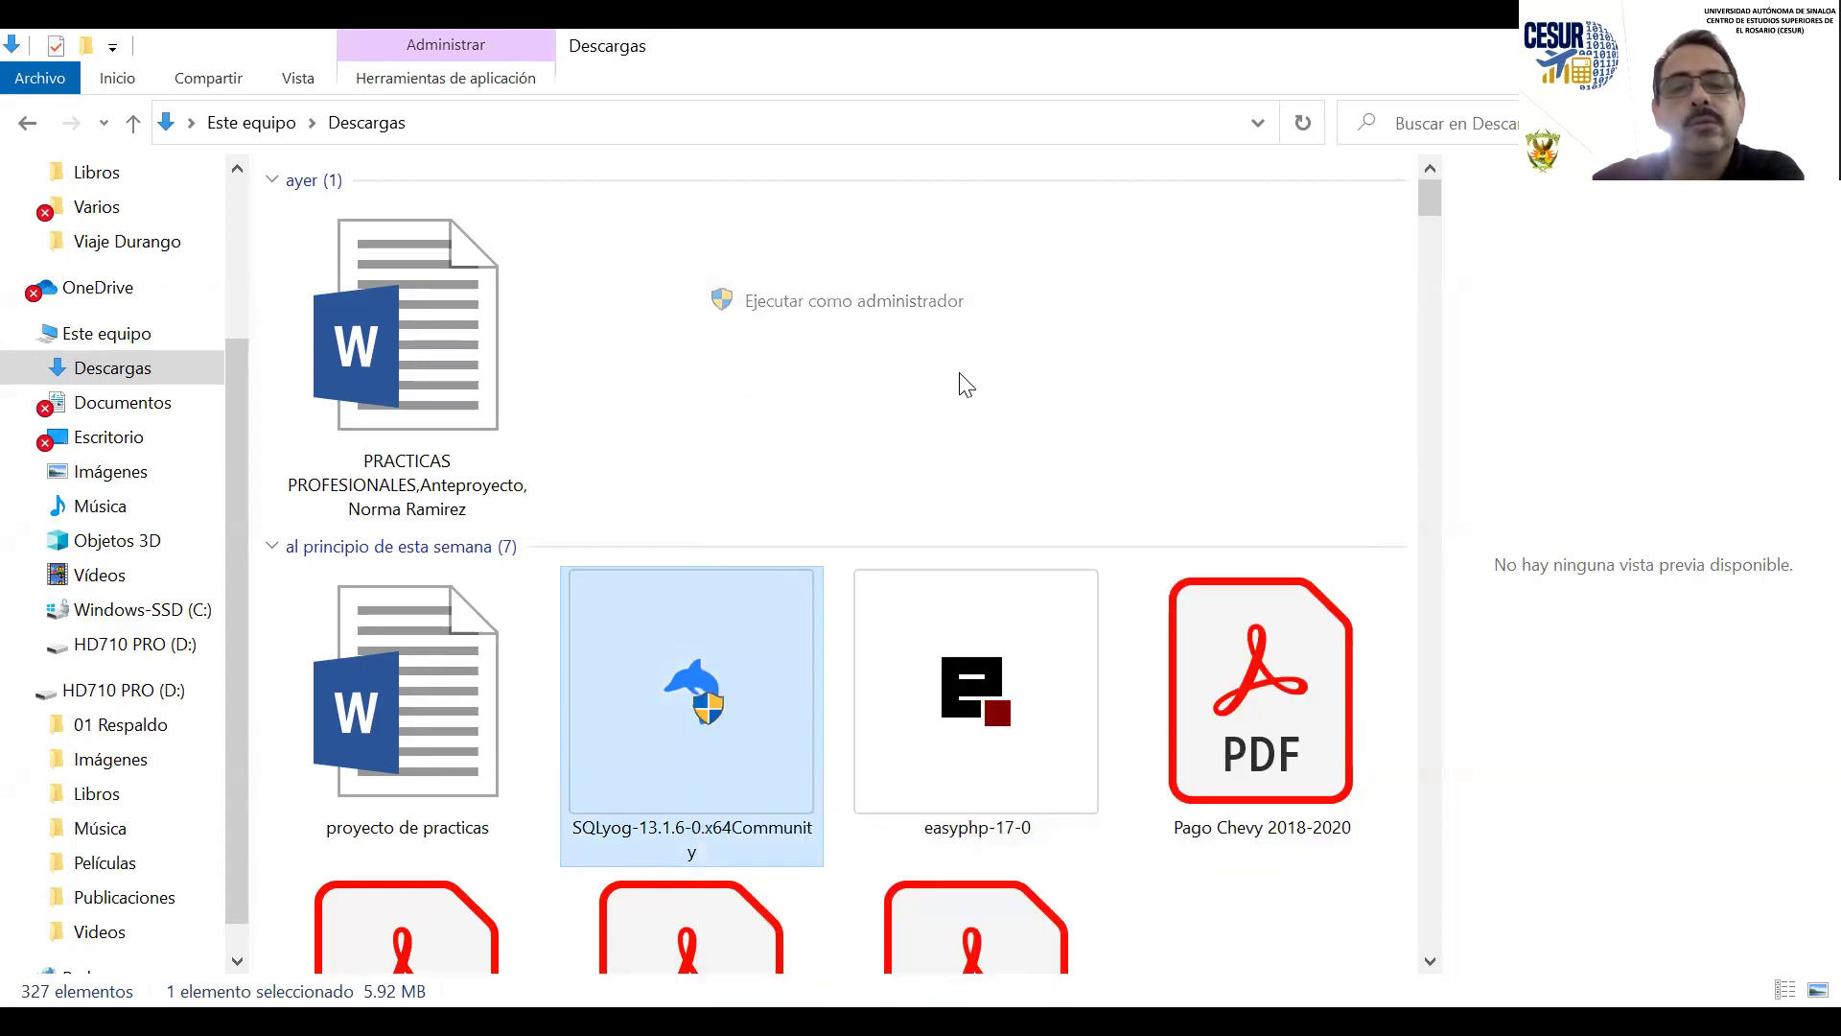
Set the SQLyog installer language to English and start the setup wizard
left_click(962, 638)
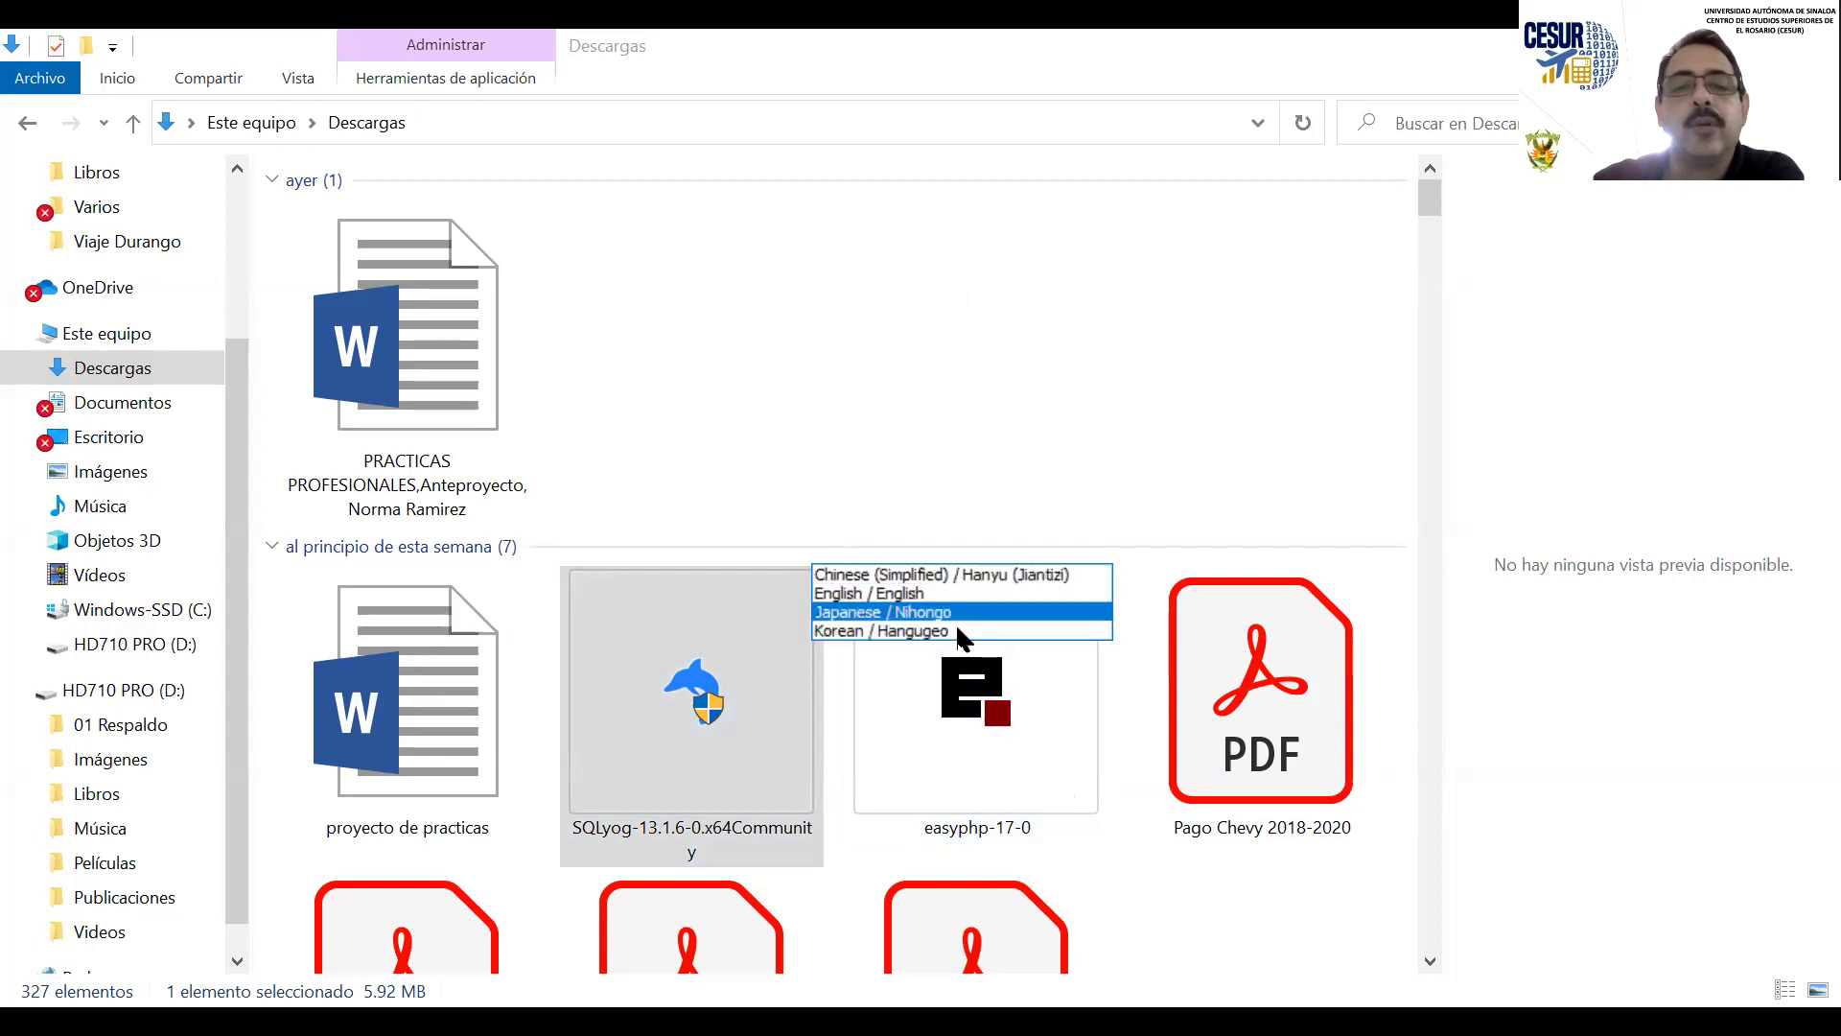
key("Up")
key("Up")
key("Down")
key("Up")
key("Return")
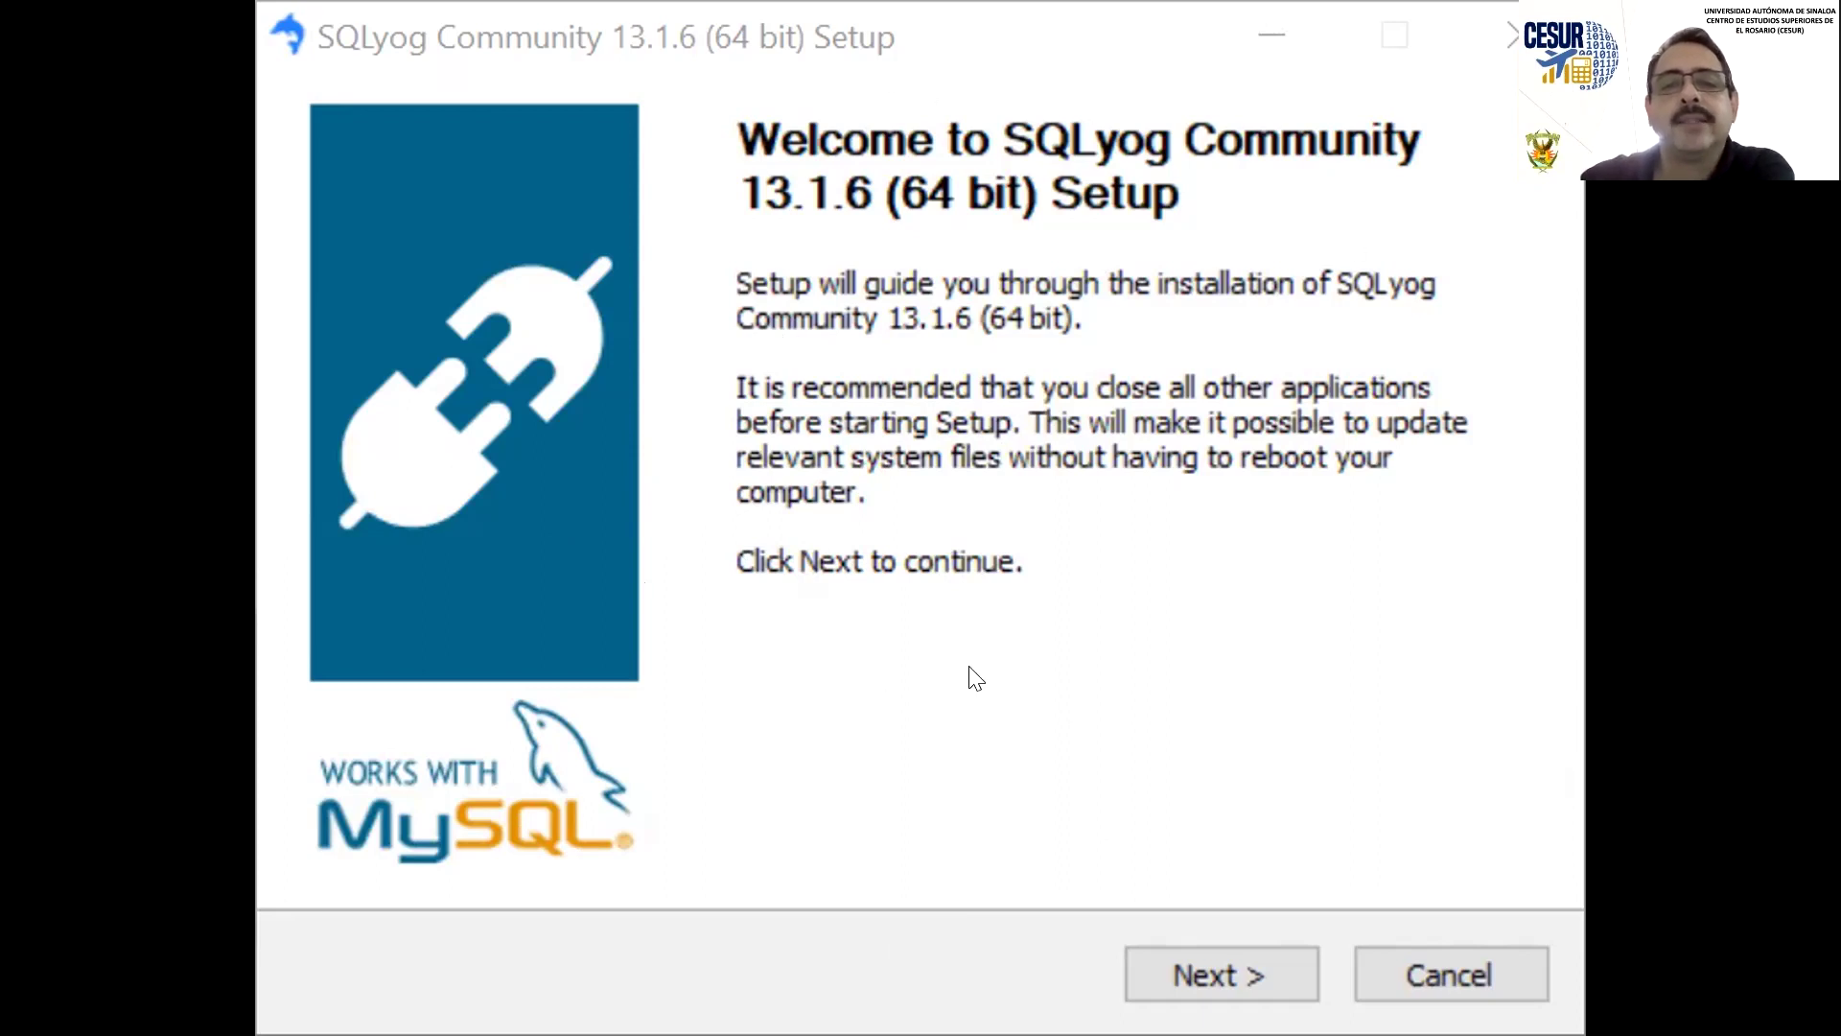
Accept the license and install SQLyog Community with default components in C:\Program Files\SQLyog Community, then dismiss the notice about failed connections
left_click(1249, 964)
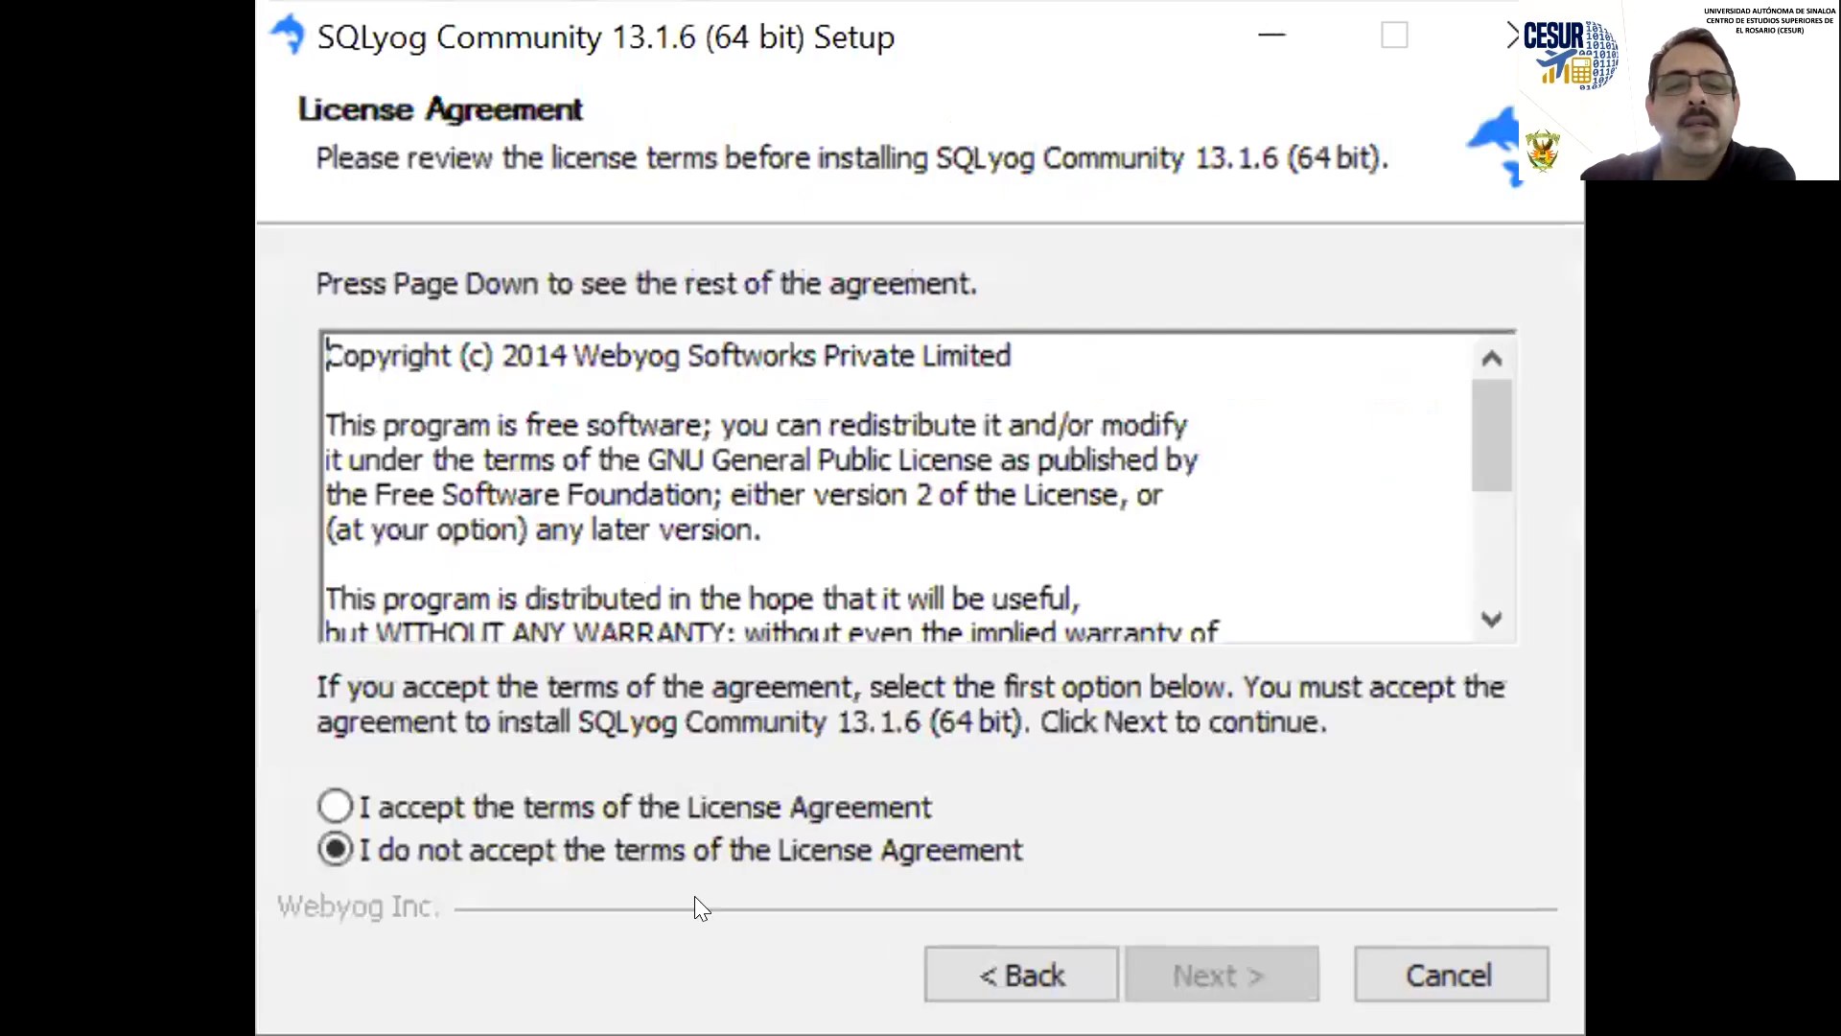
left_click(342, 783)
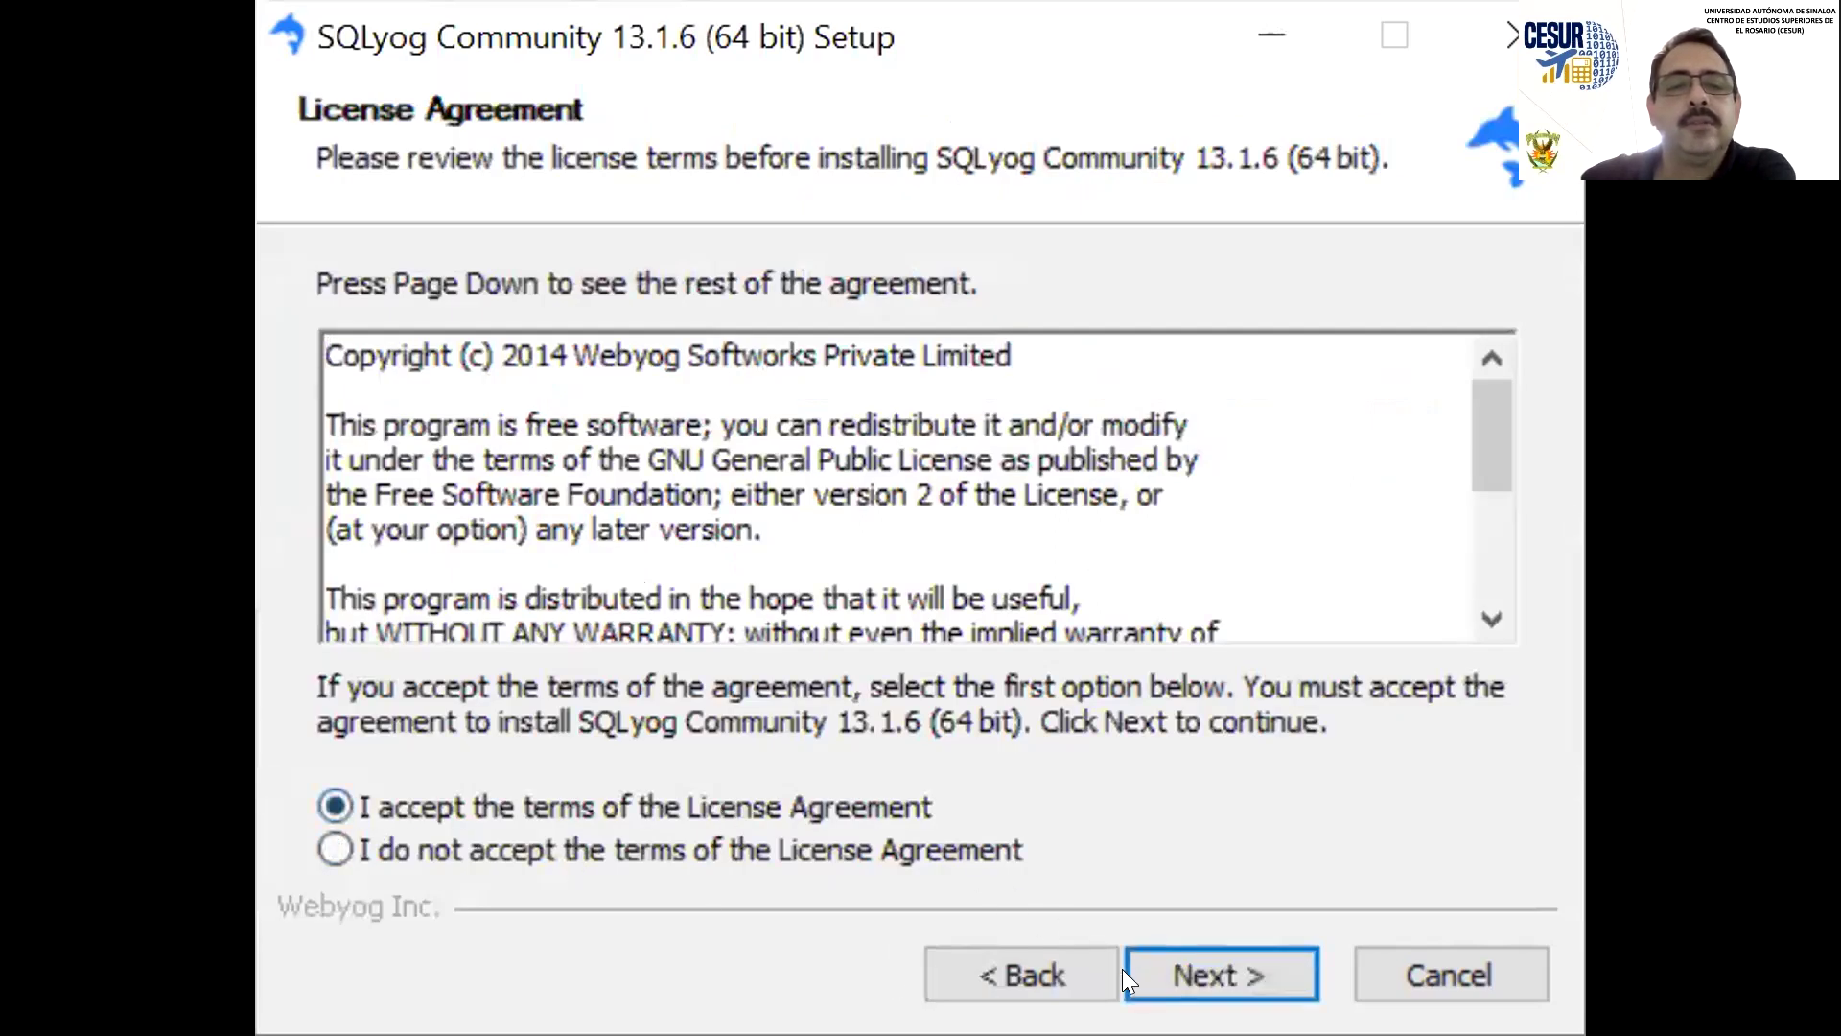
left_click(1259, 977)
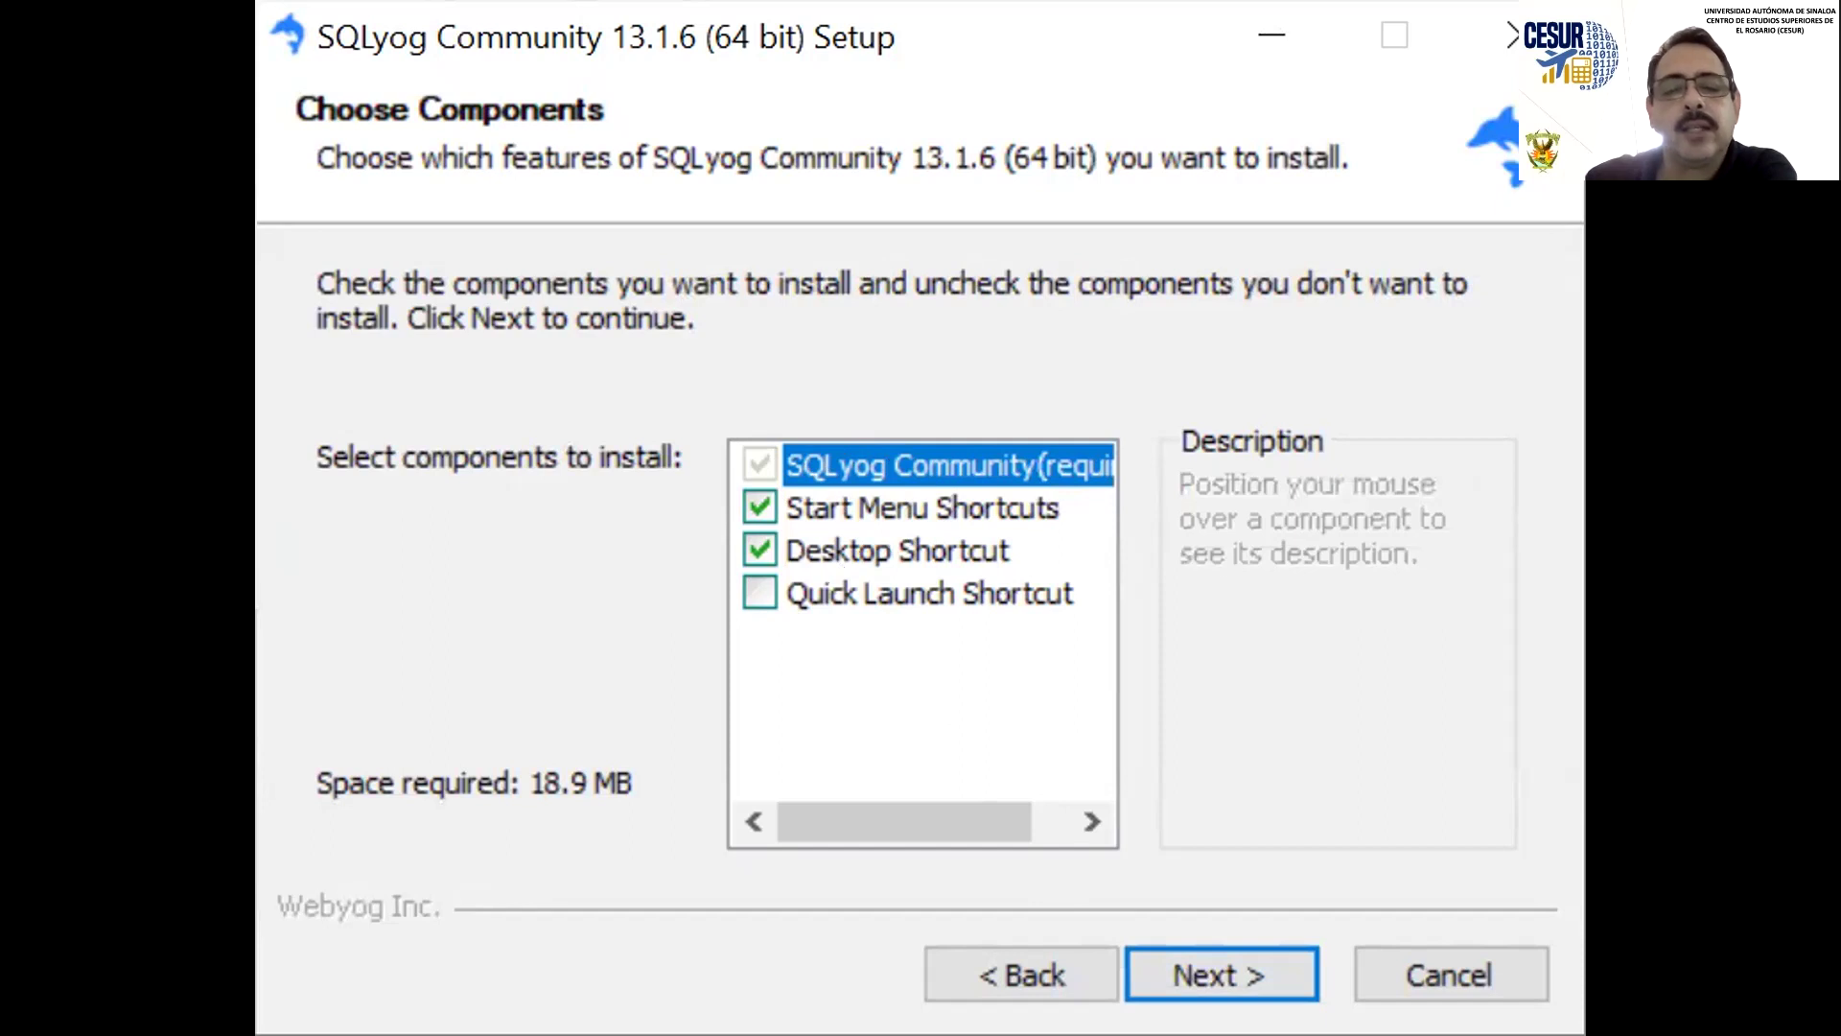
left_click(1202, 951)
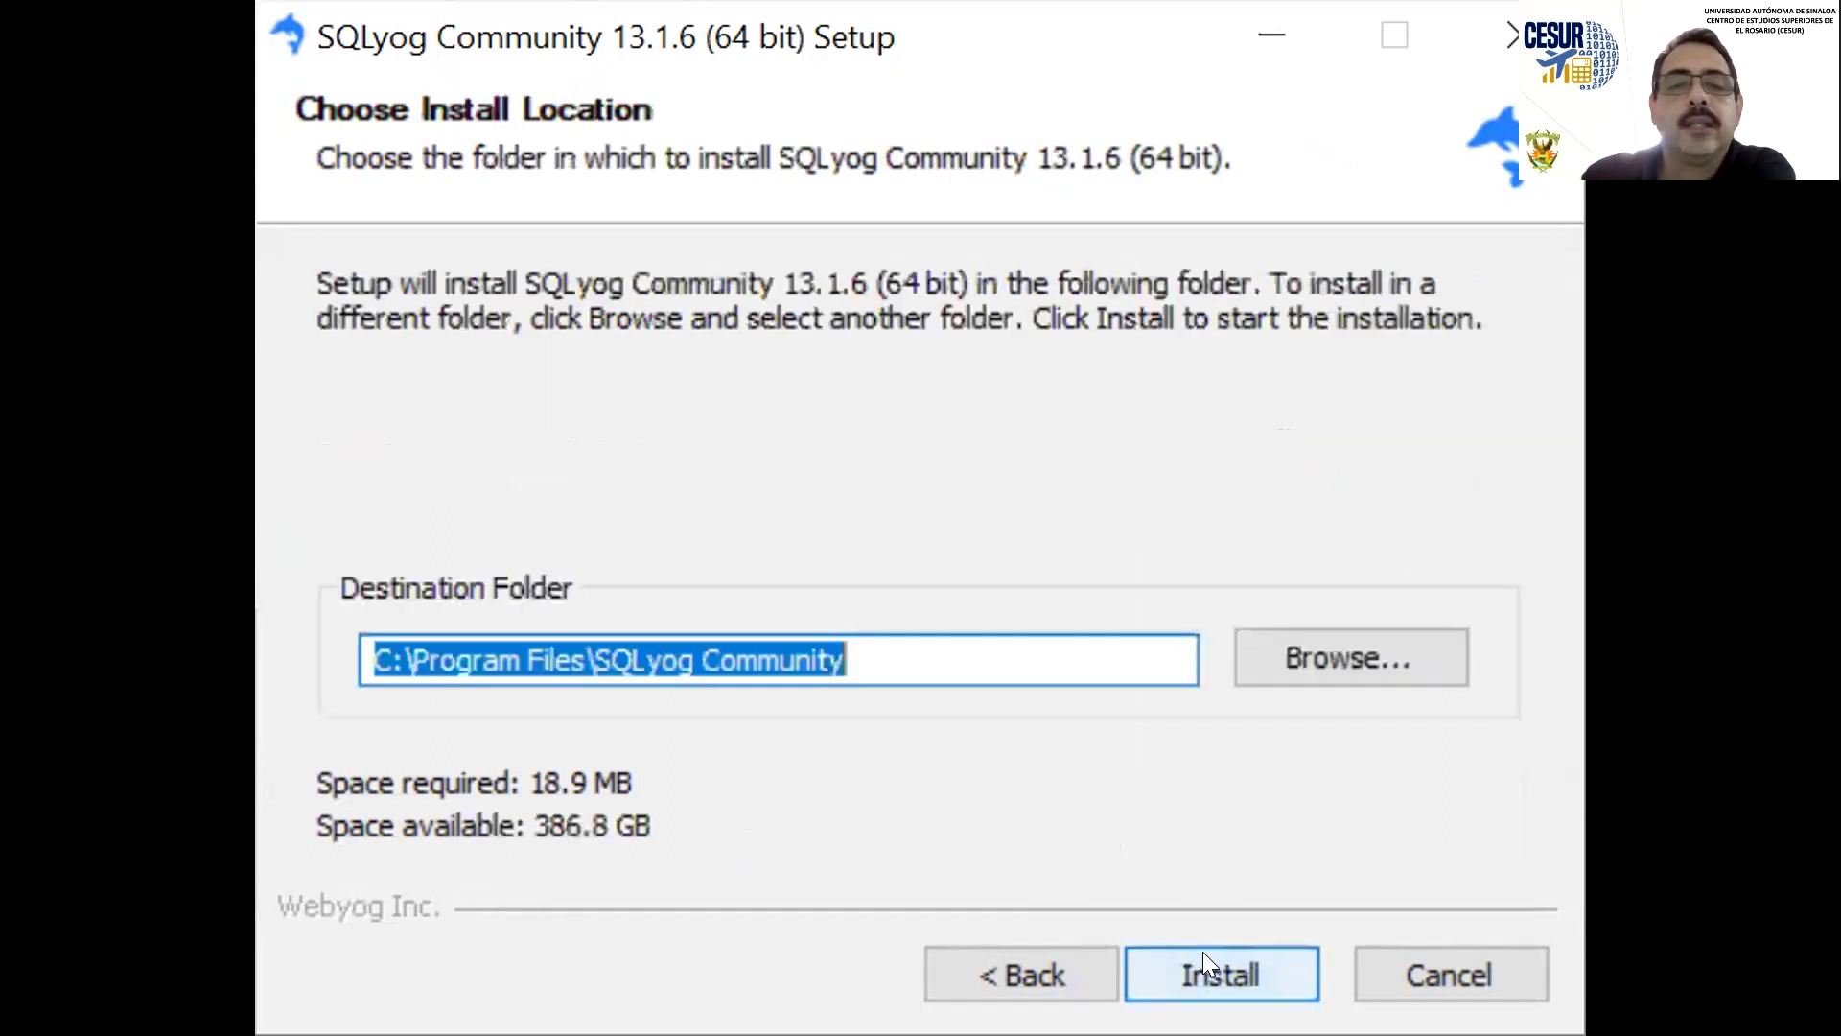
left_click(1260, 967)
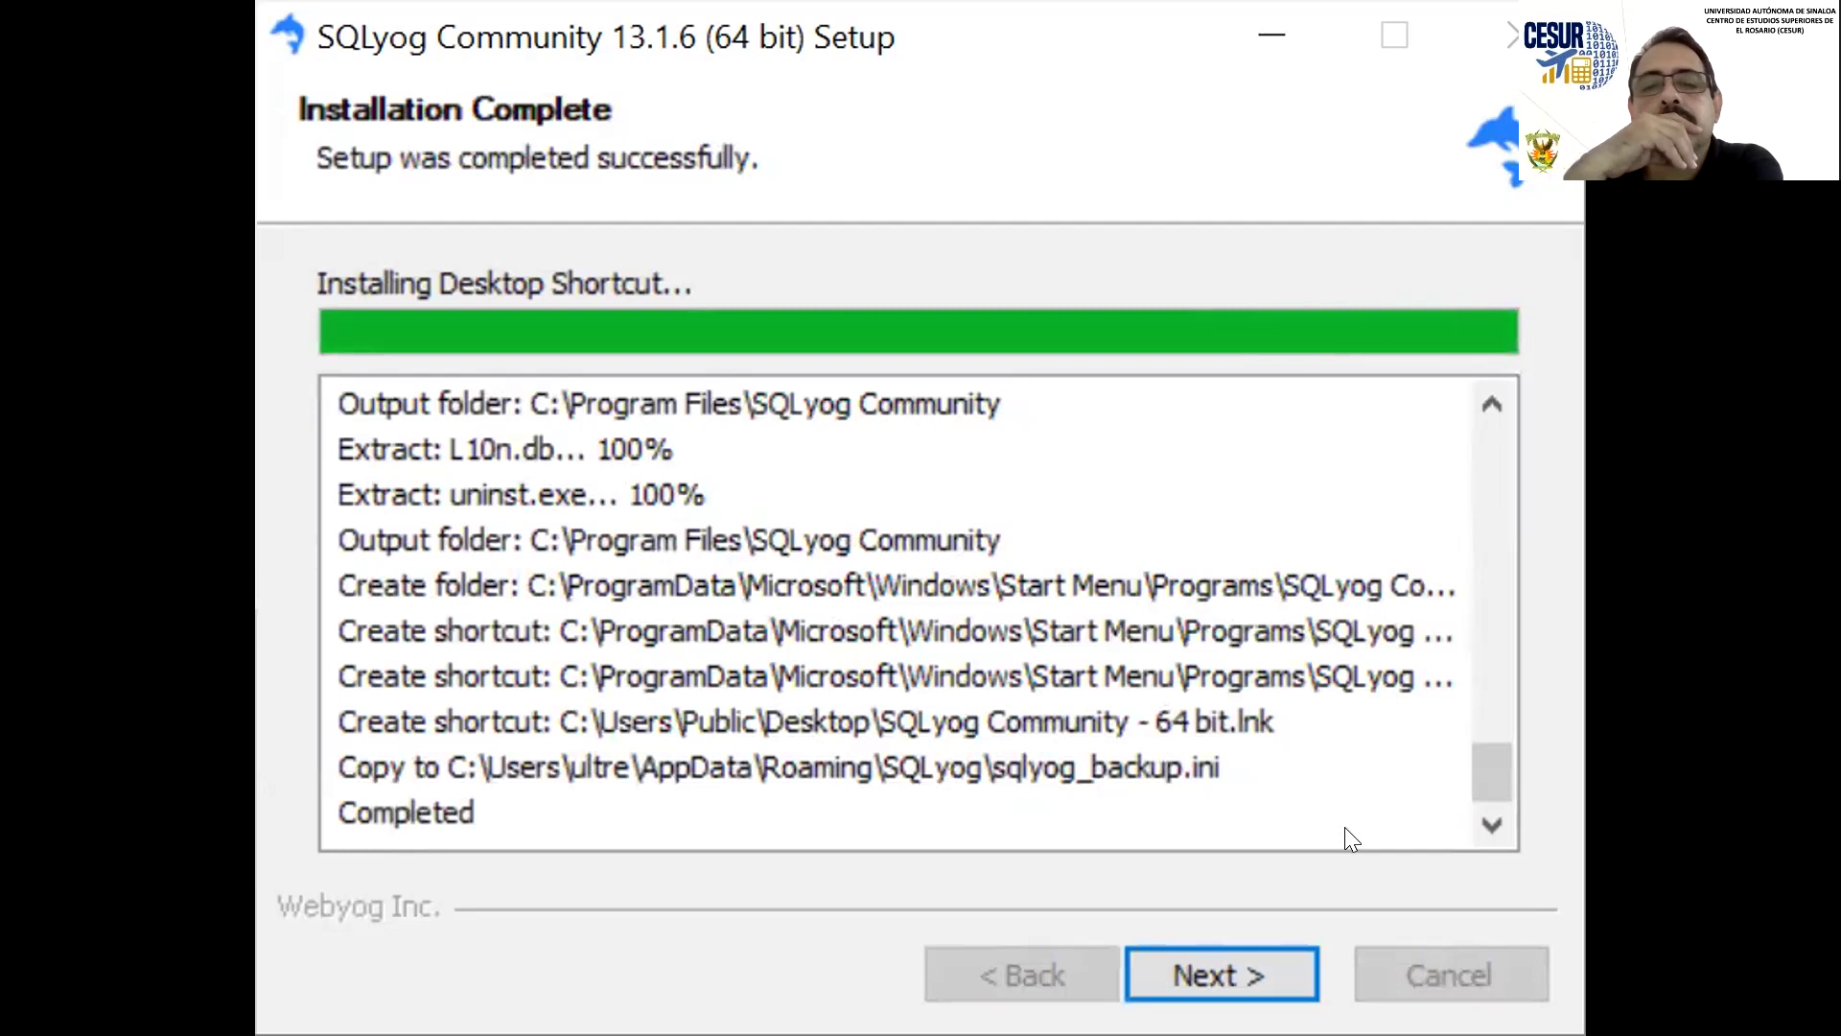
left_click(1225, 976)
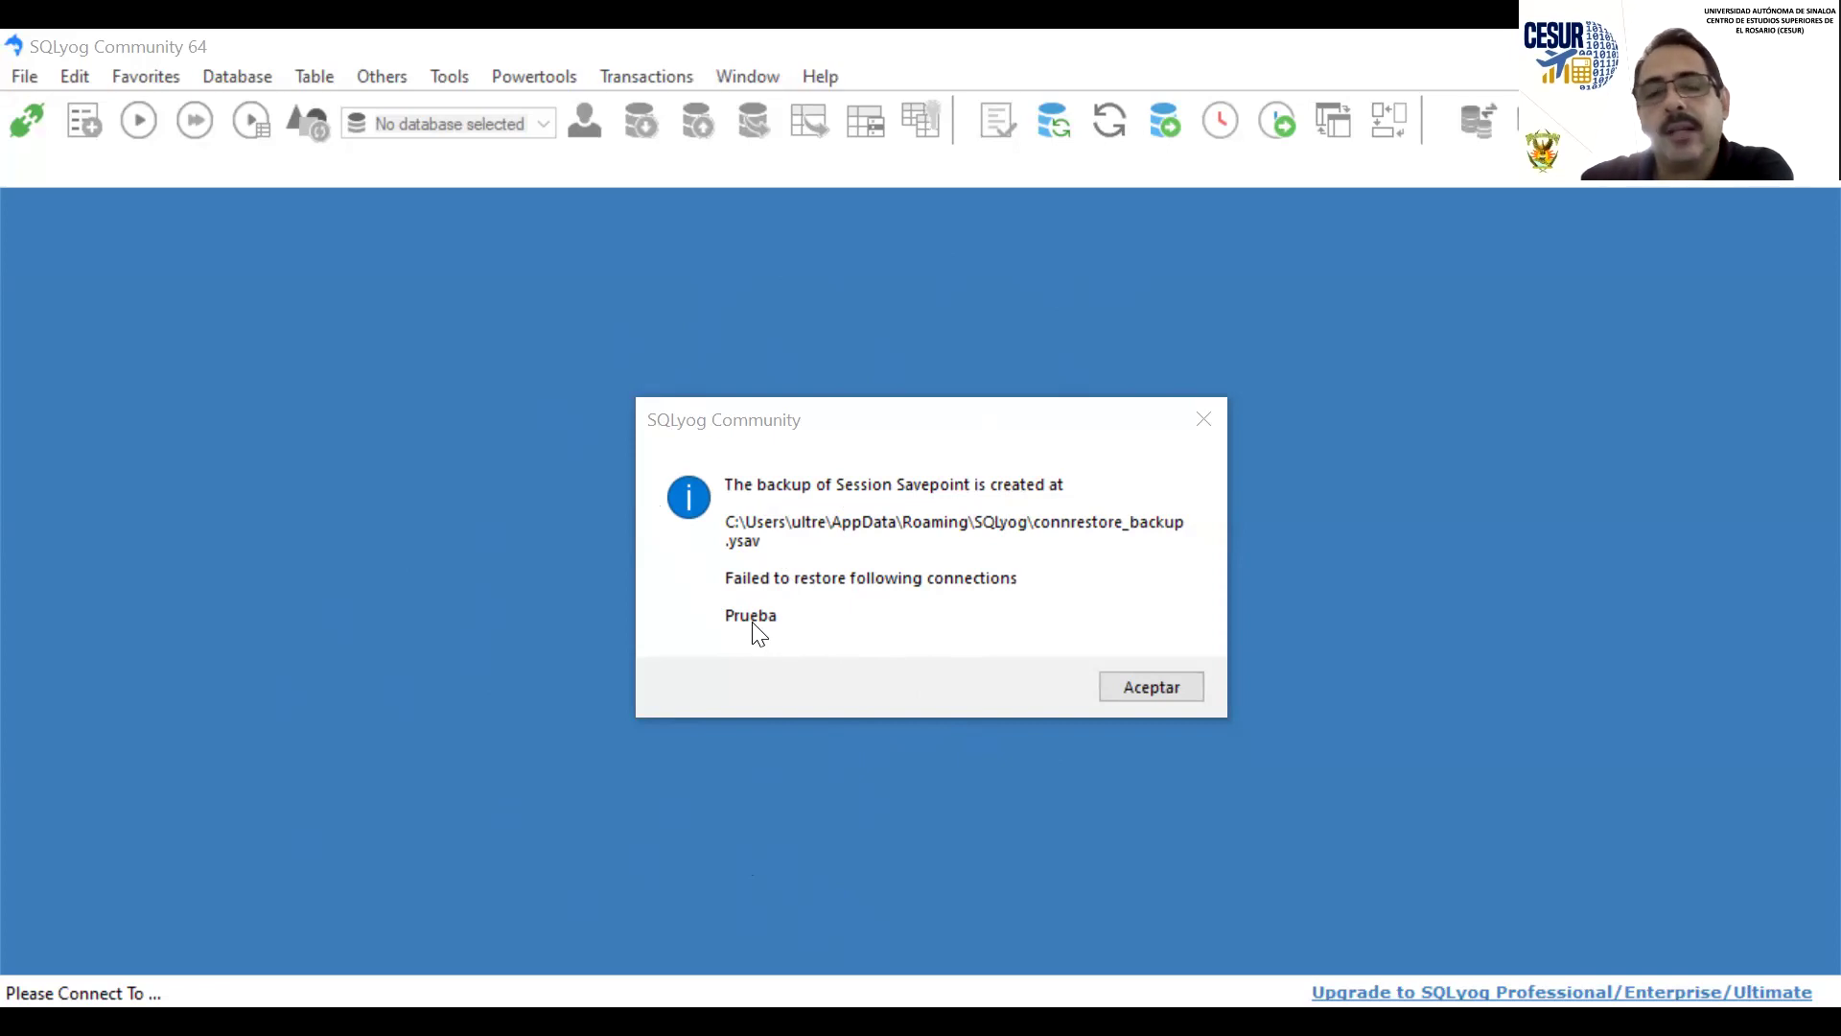
left_click(1153, 686)
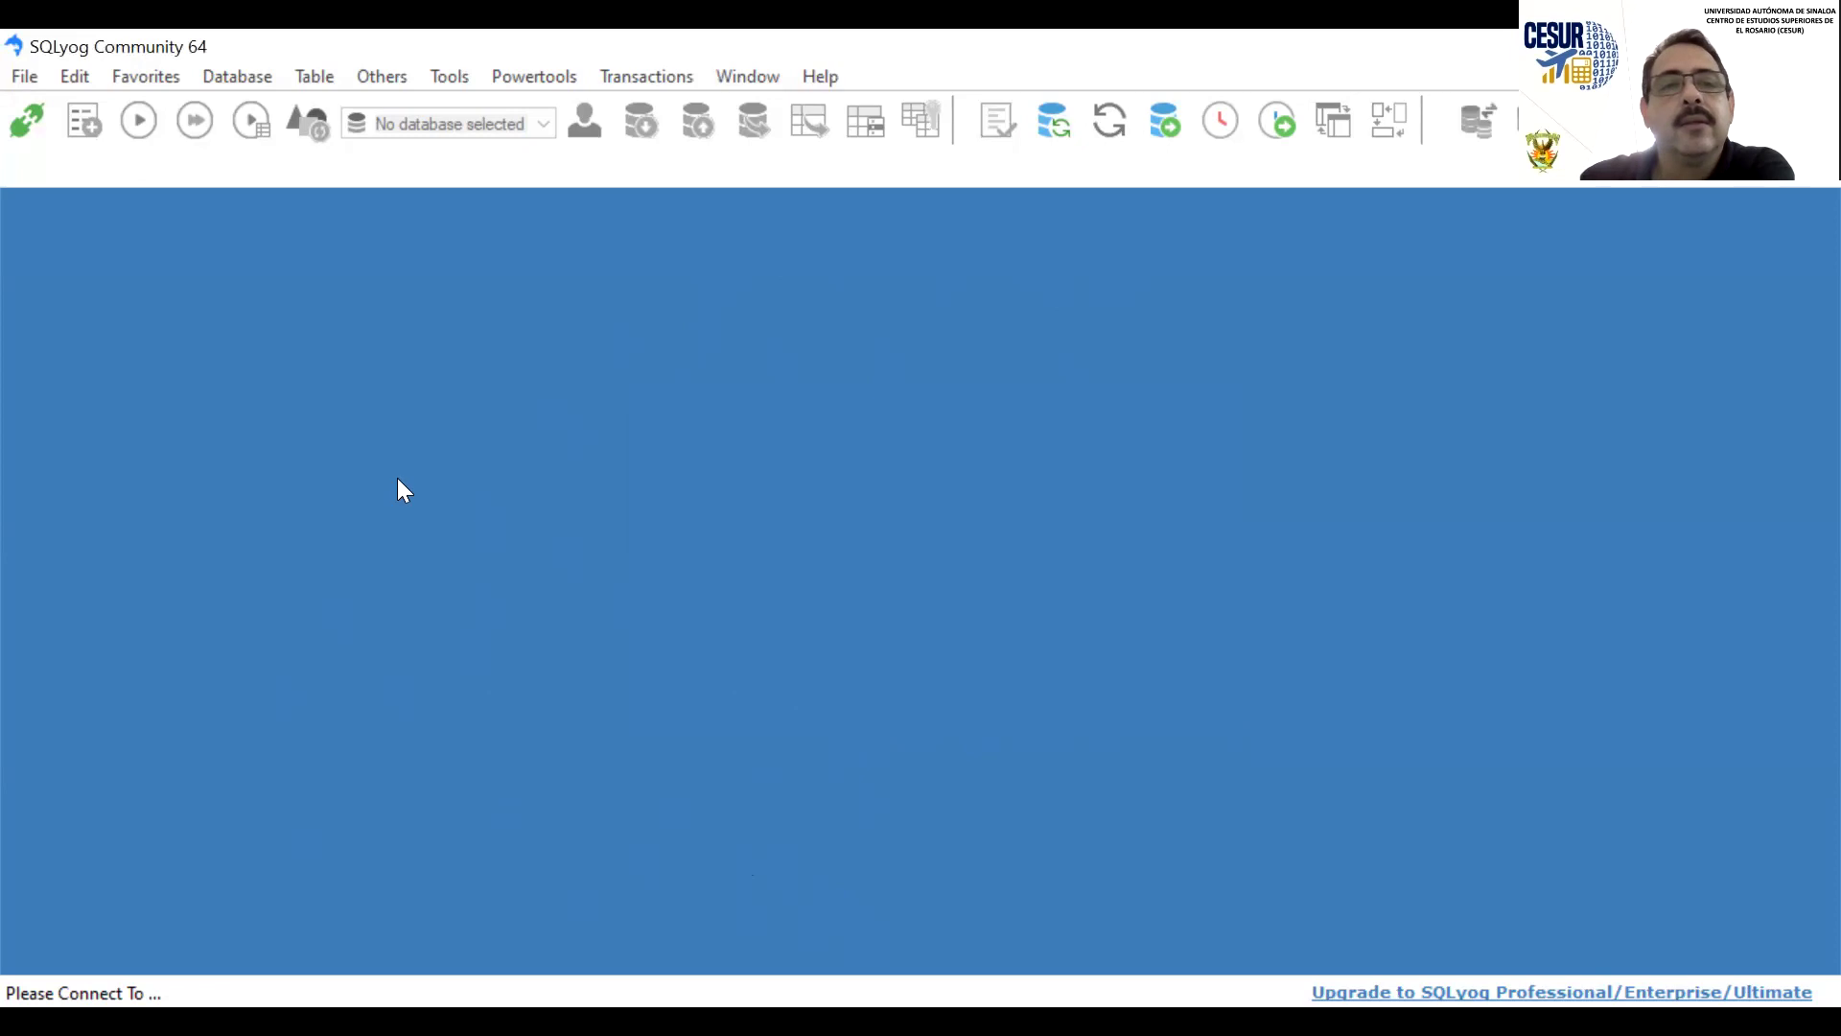
Try to connect to the MySQL server on localhost with the saved connection Prueba, then close the connection dialog
left_click(23, 79)
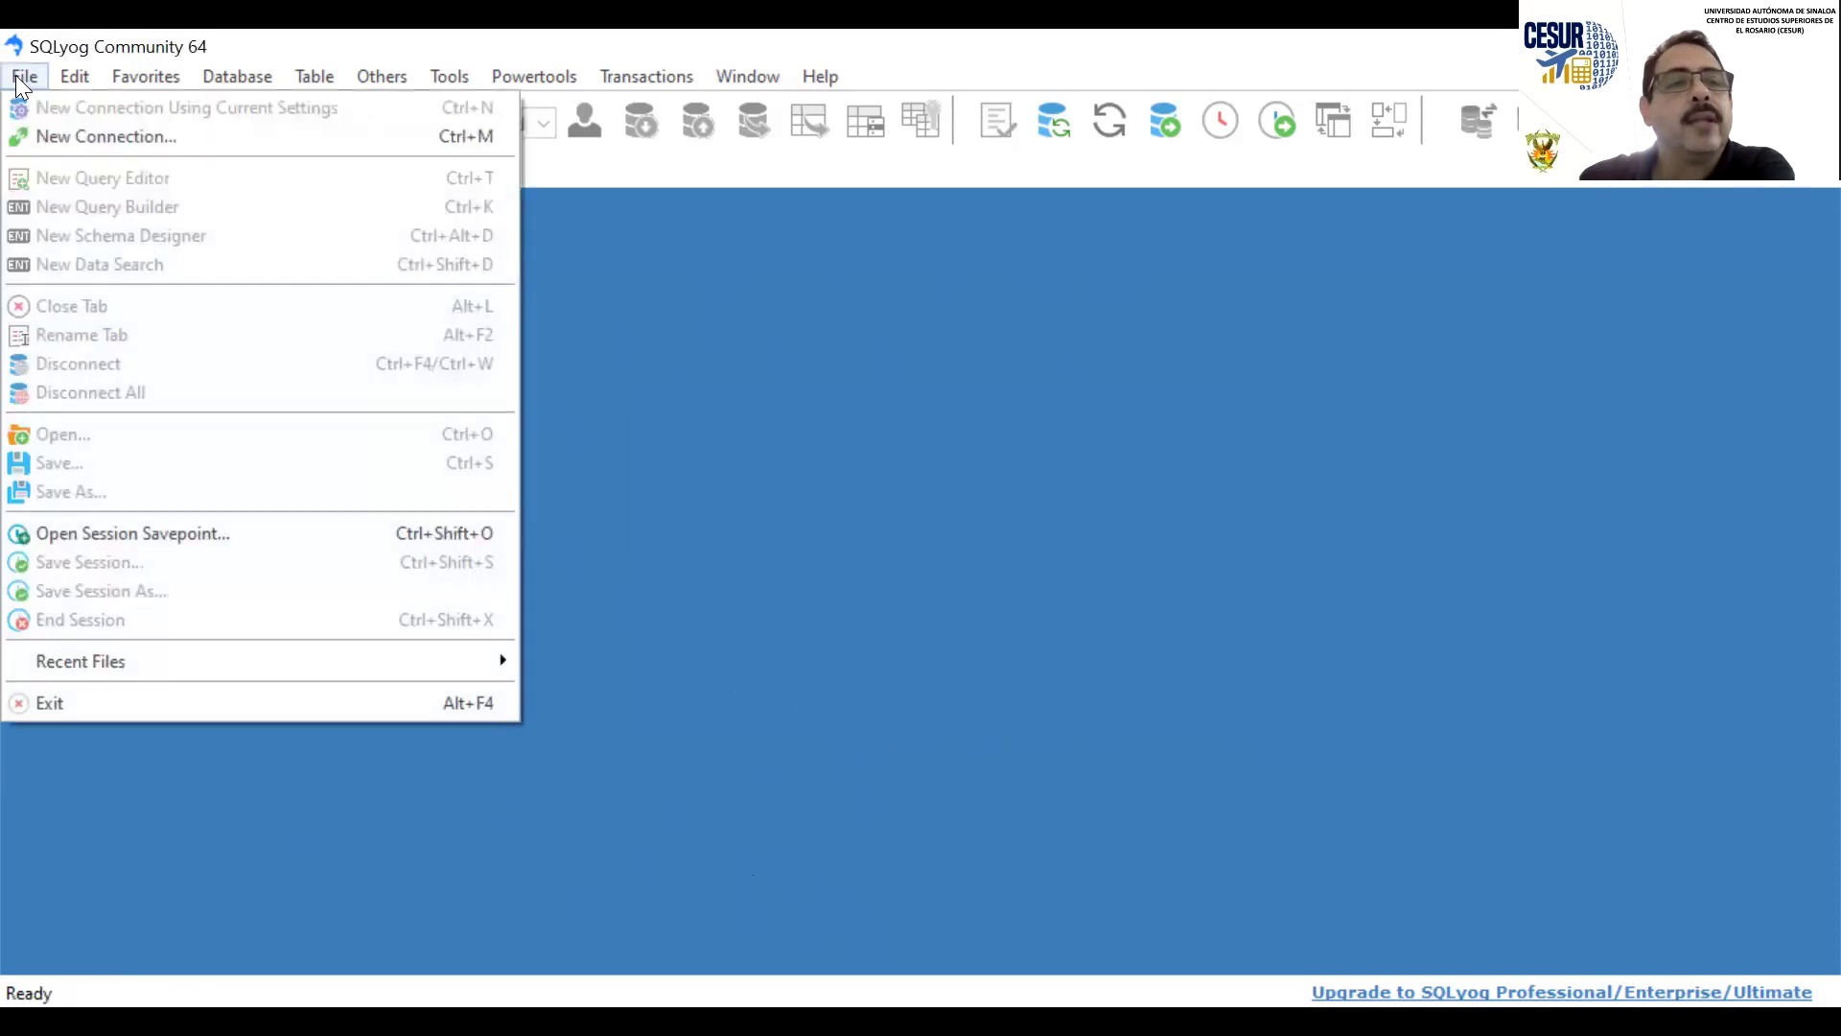
left_click(993, 429)
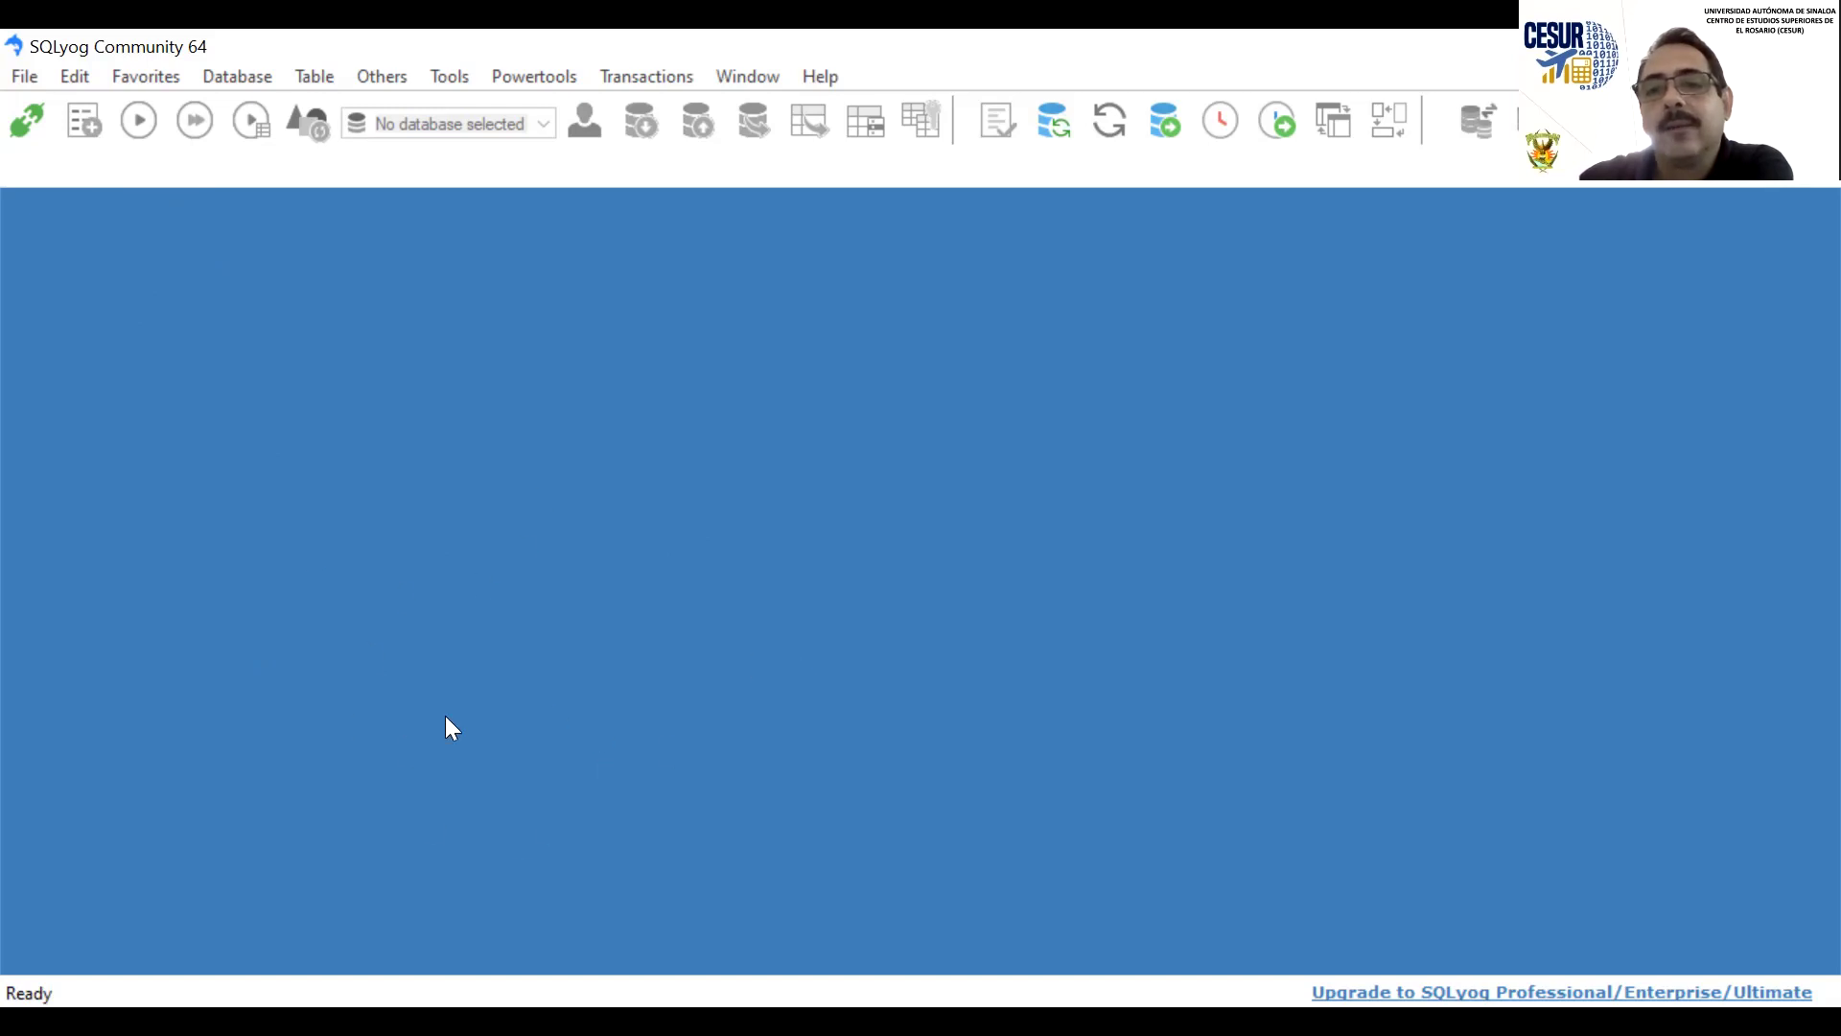
left_click(23, 78)
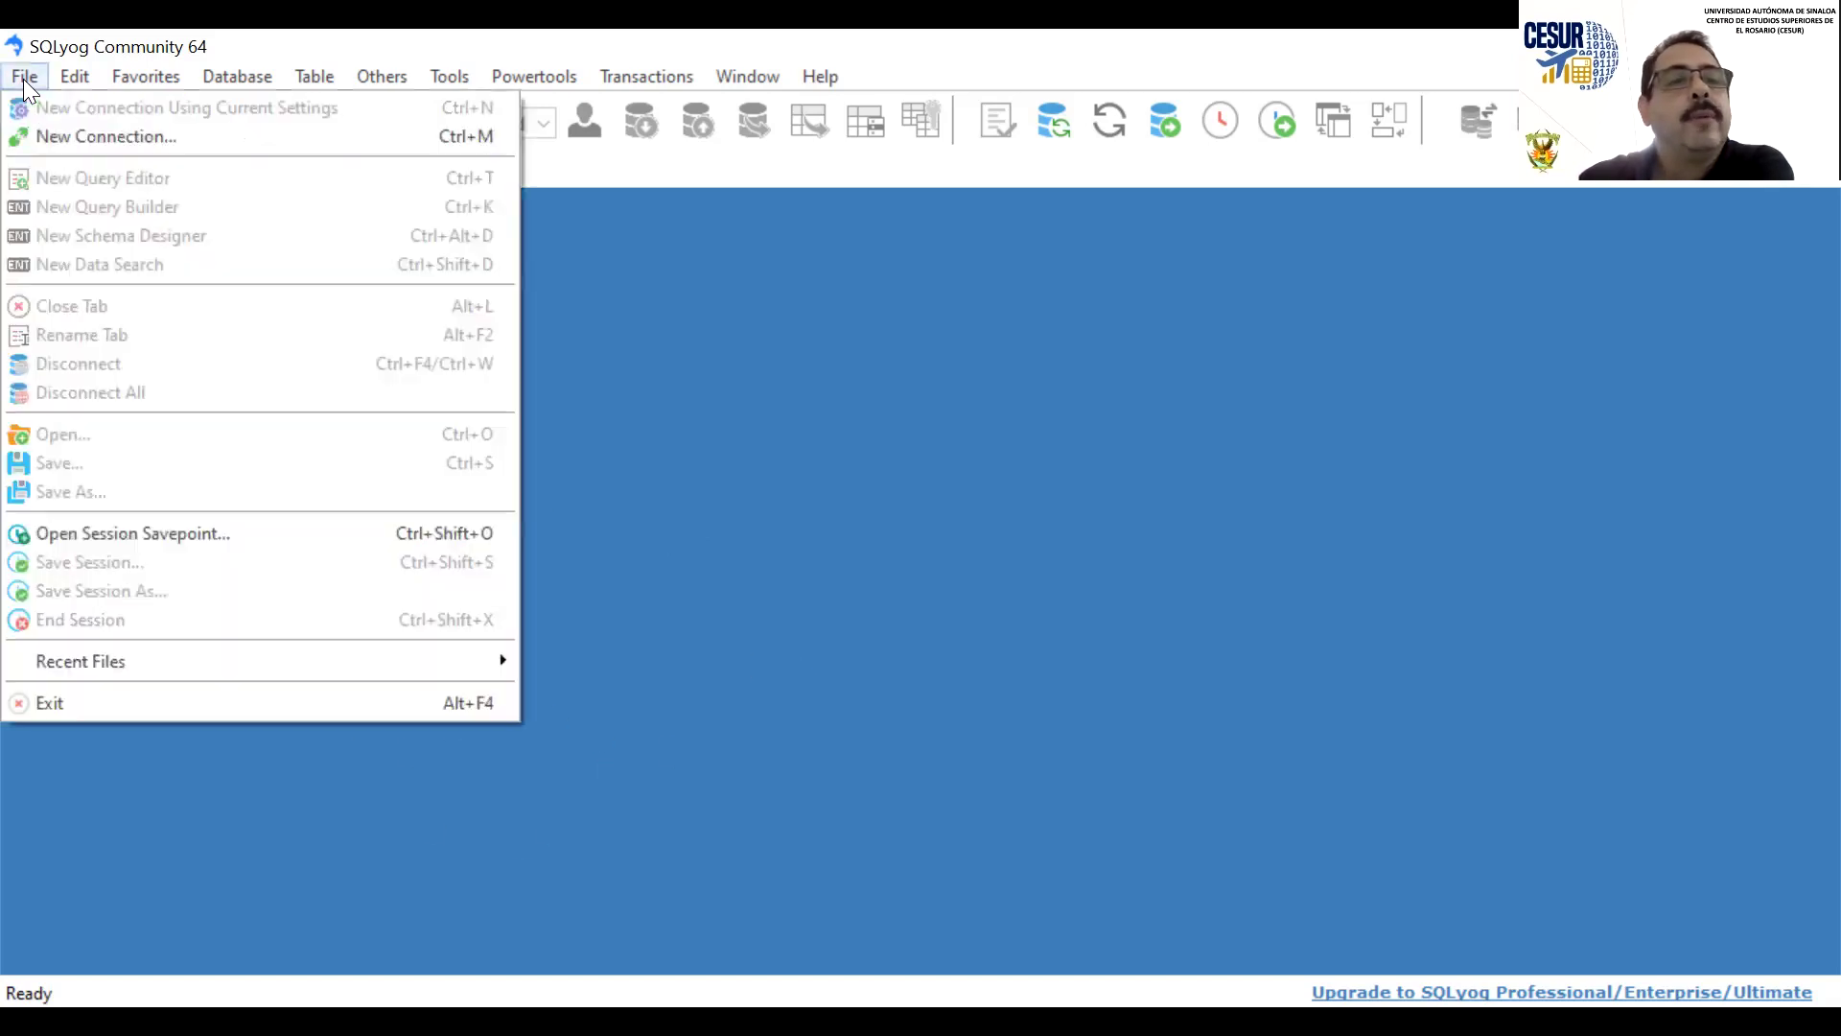
left_click(74, 139)
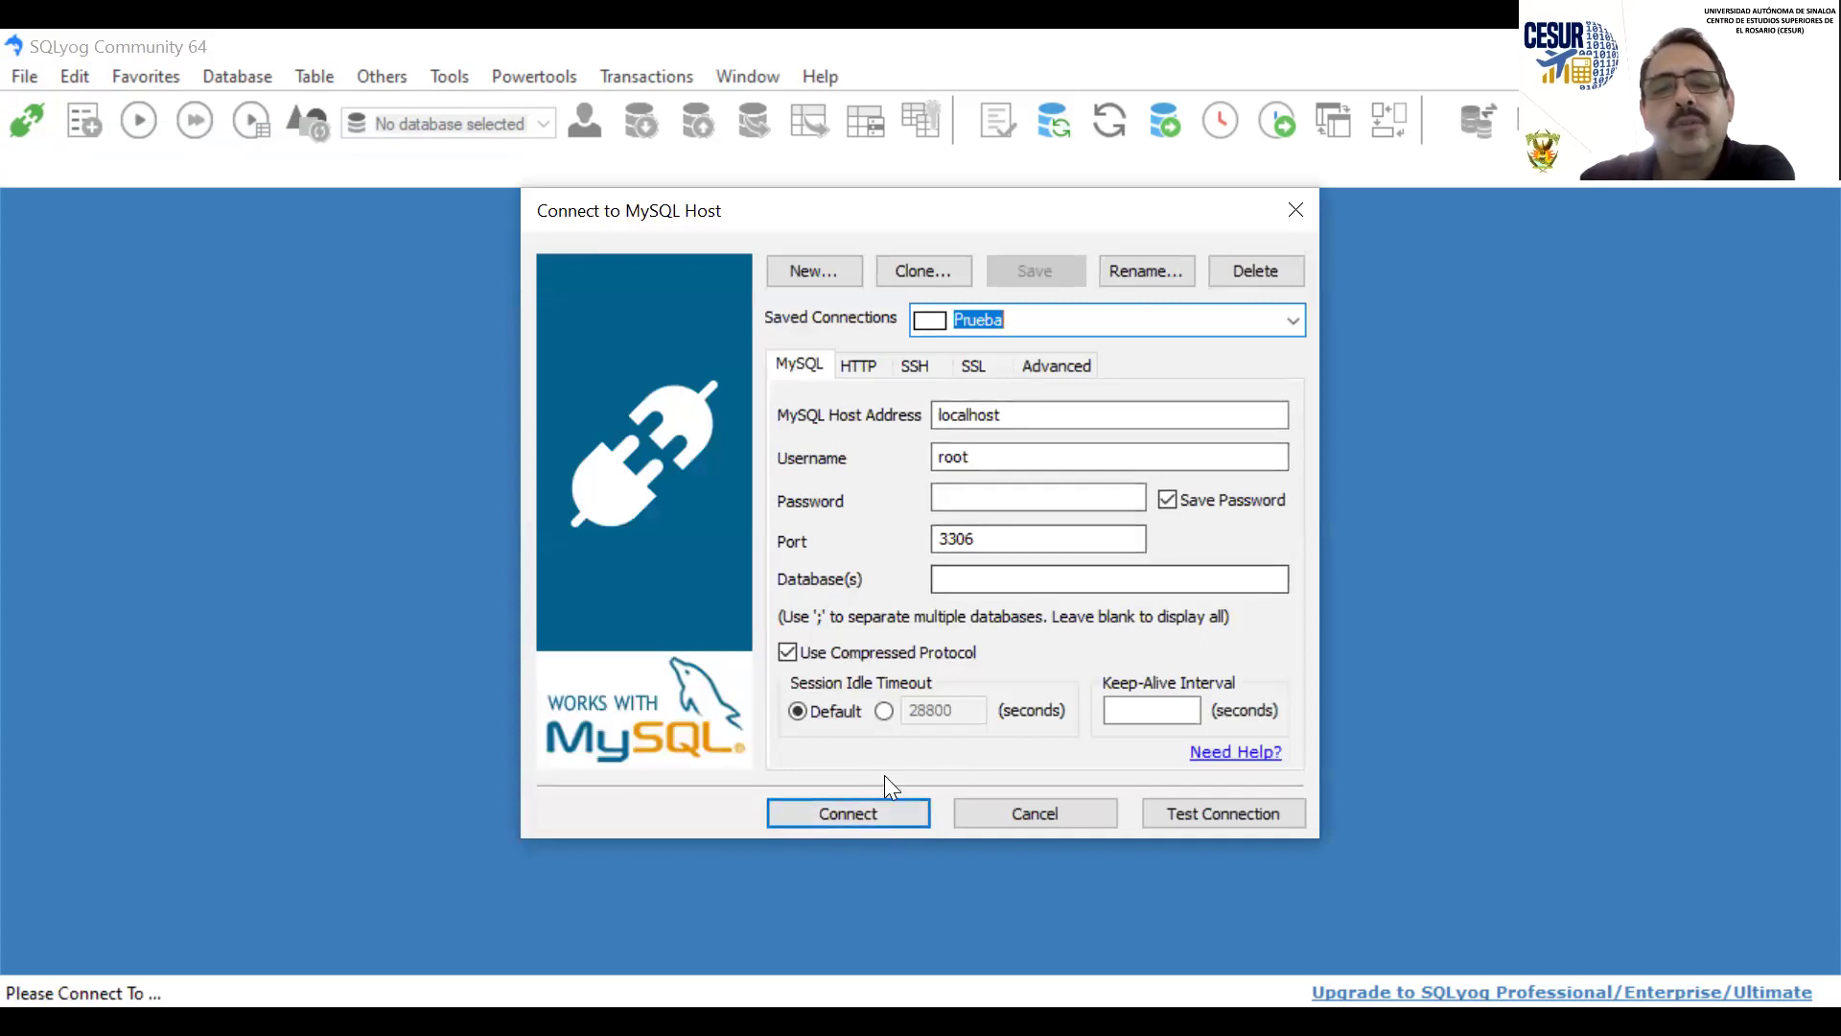
left_click(871, 814)
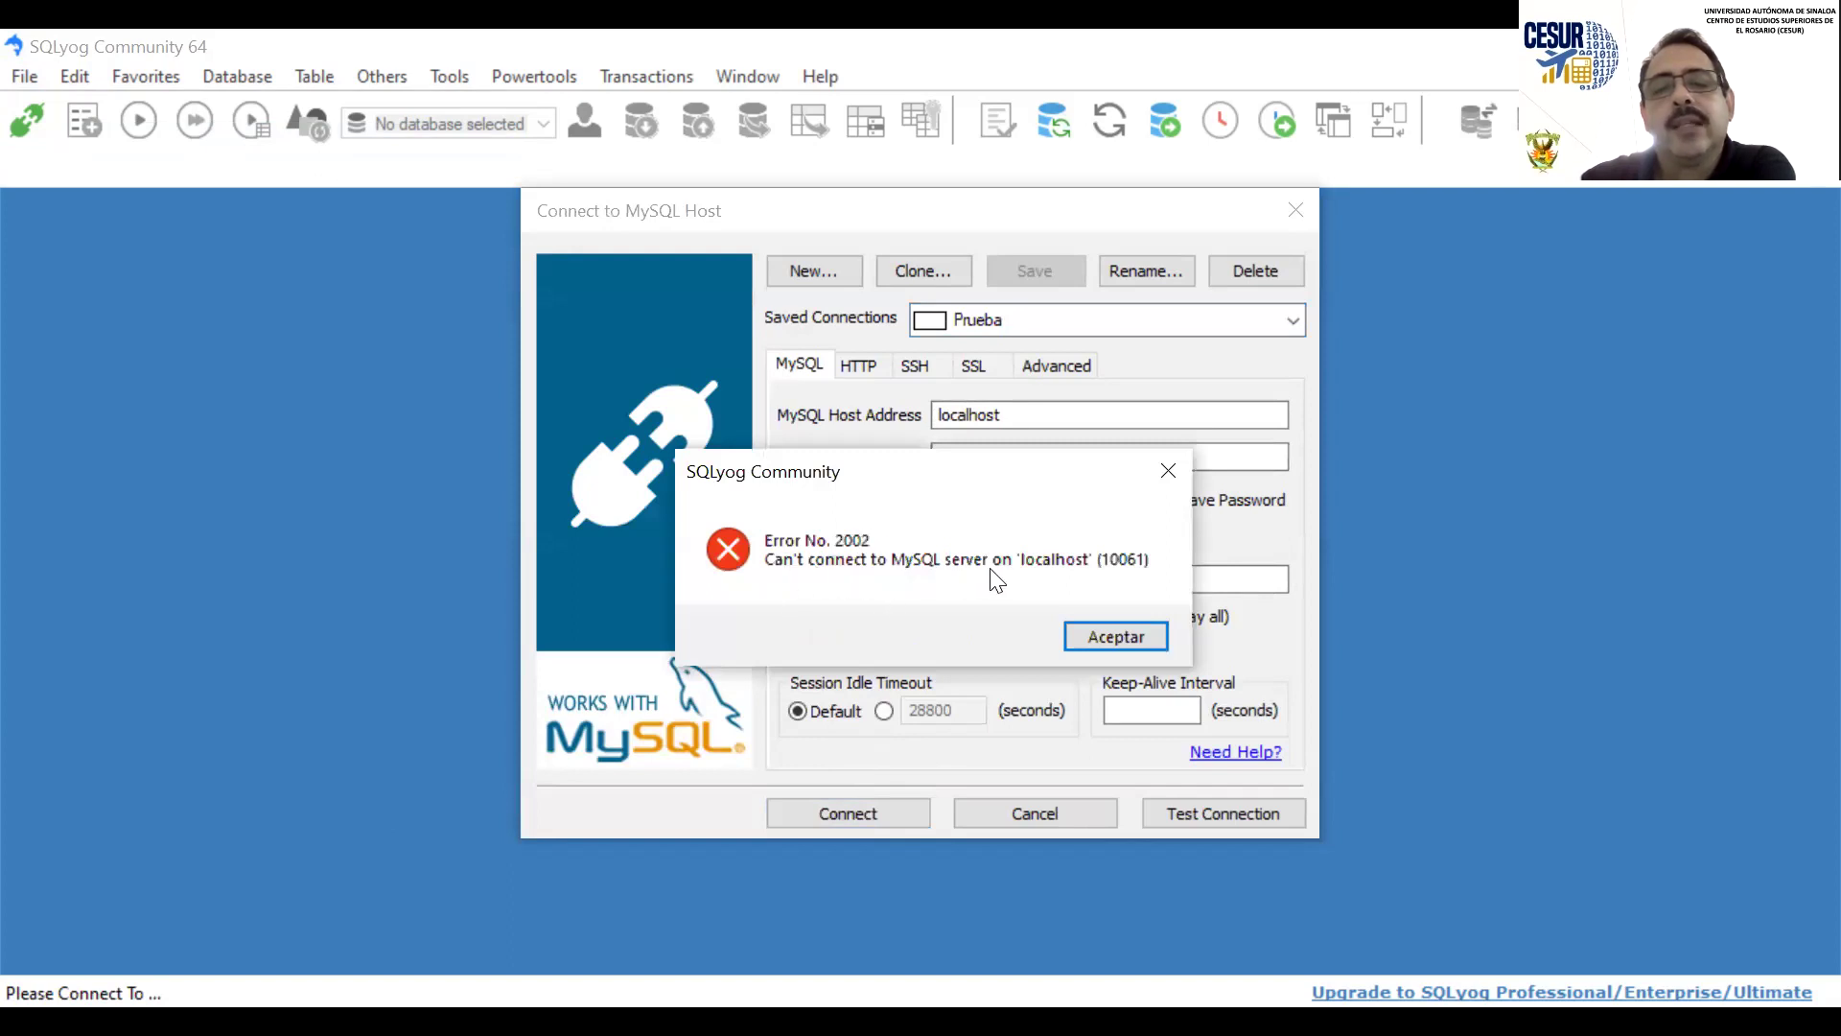
left_click(1115, 637)
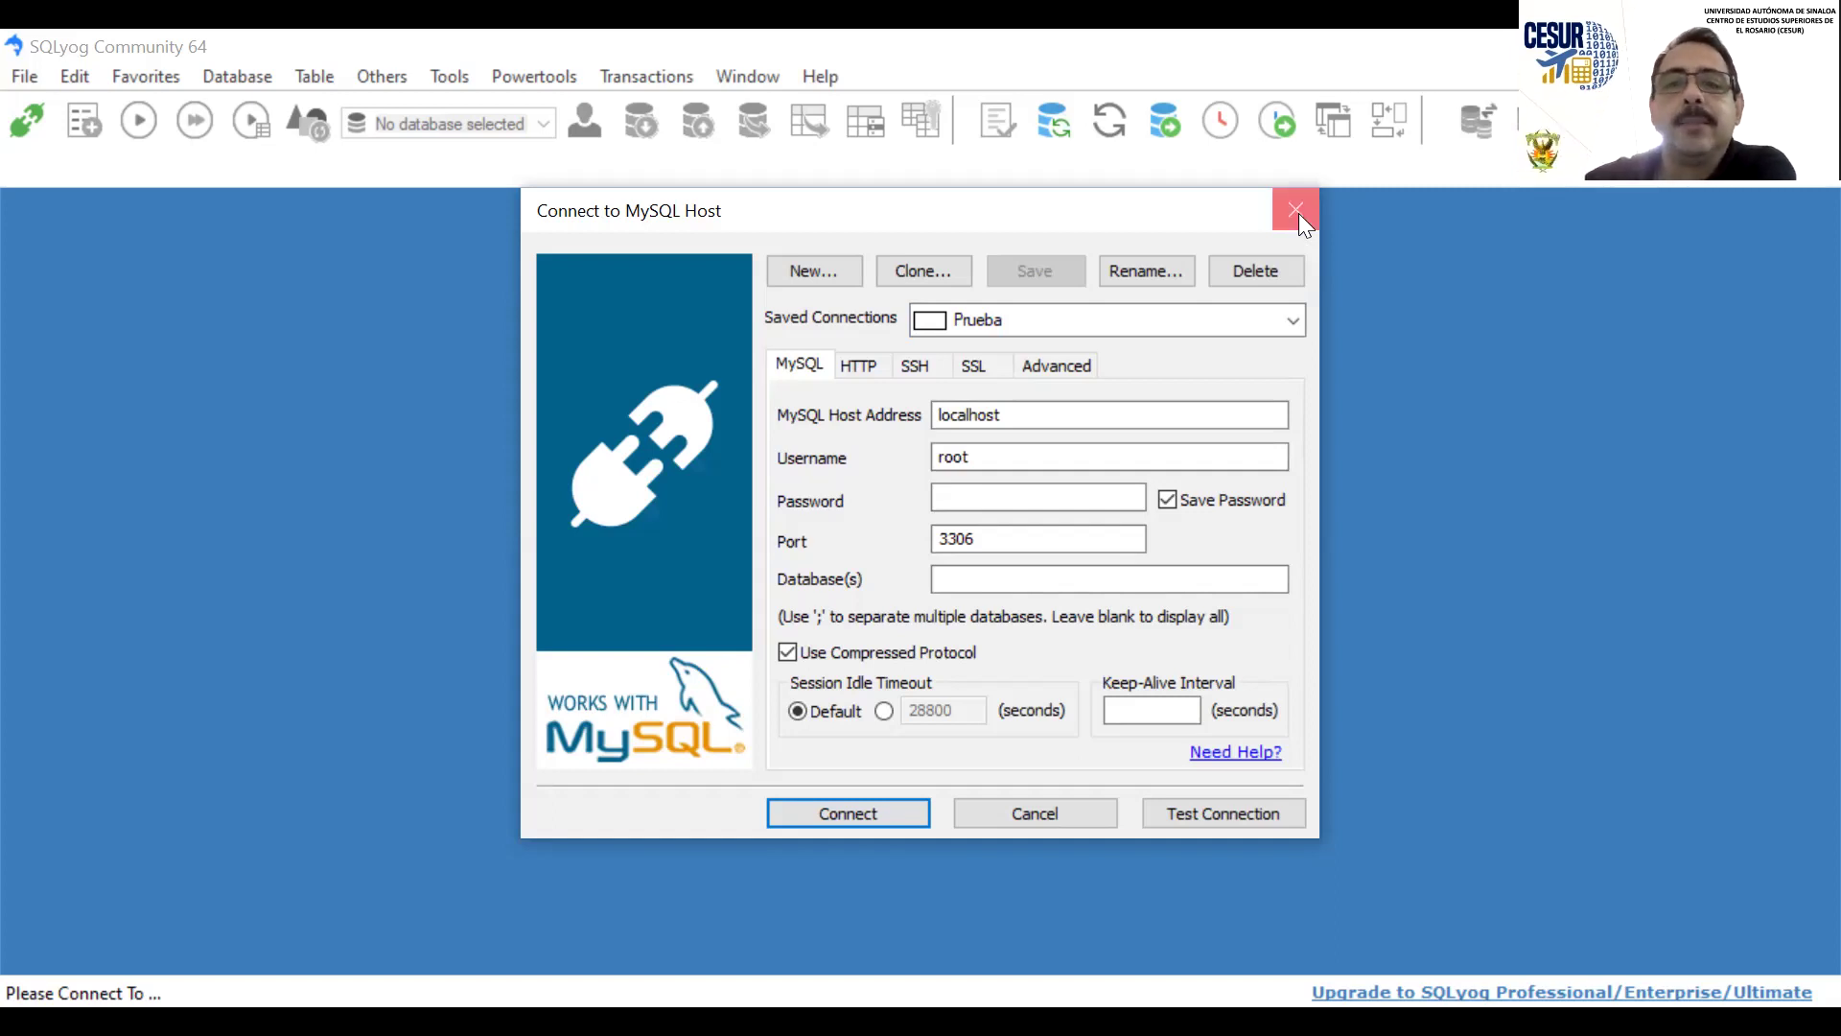
left_click(1299, 213)
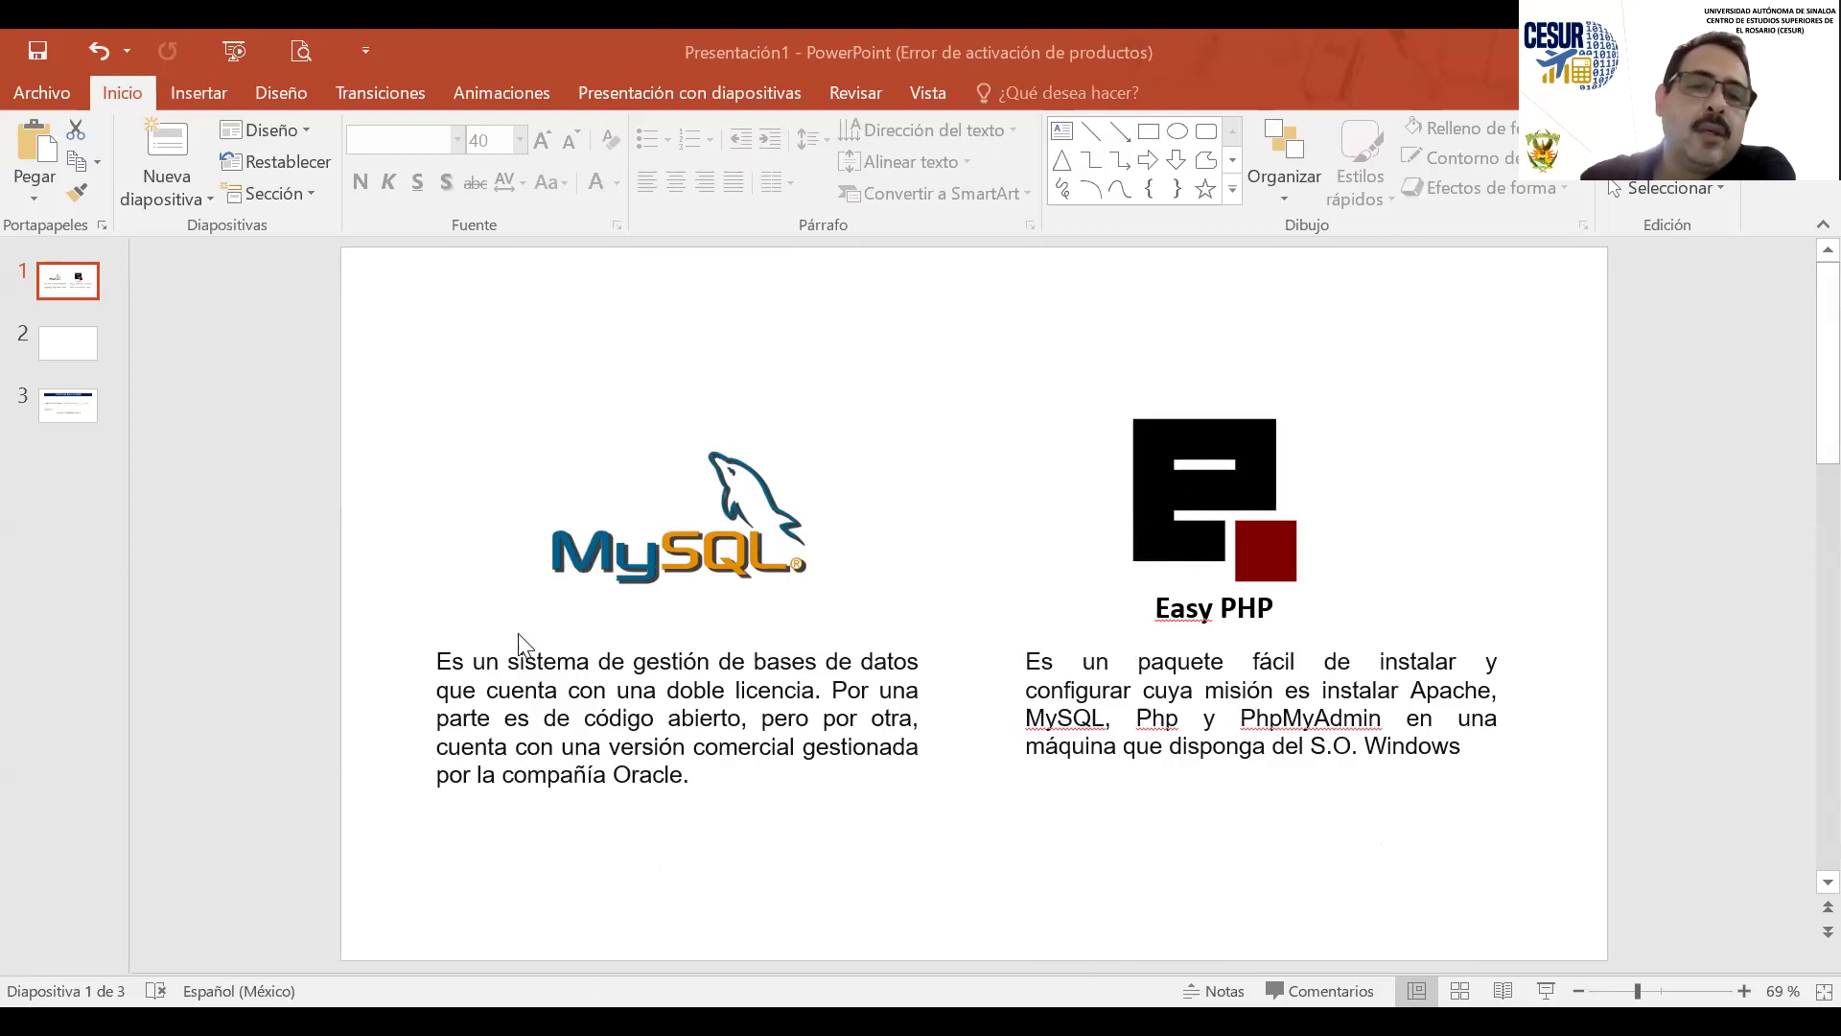
left_click_drag(440, 661, 672, 899)
left_click(588, 801)
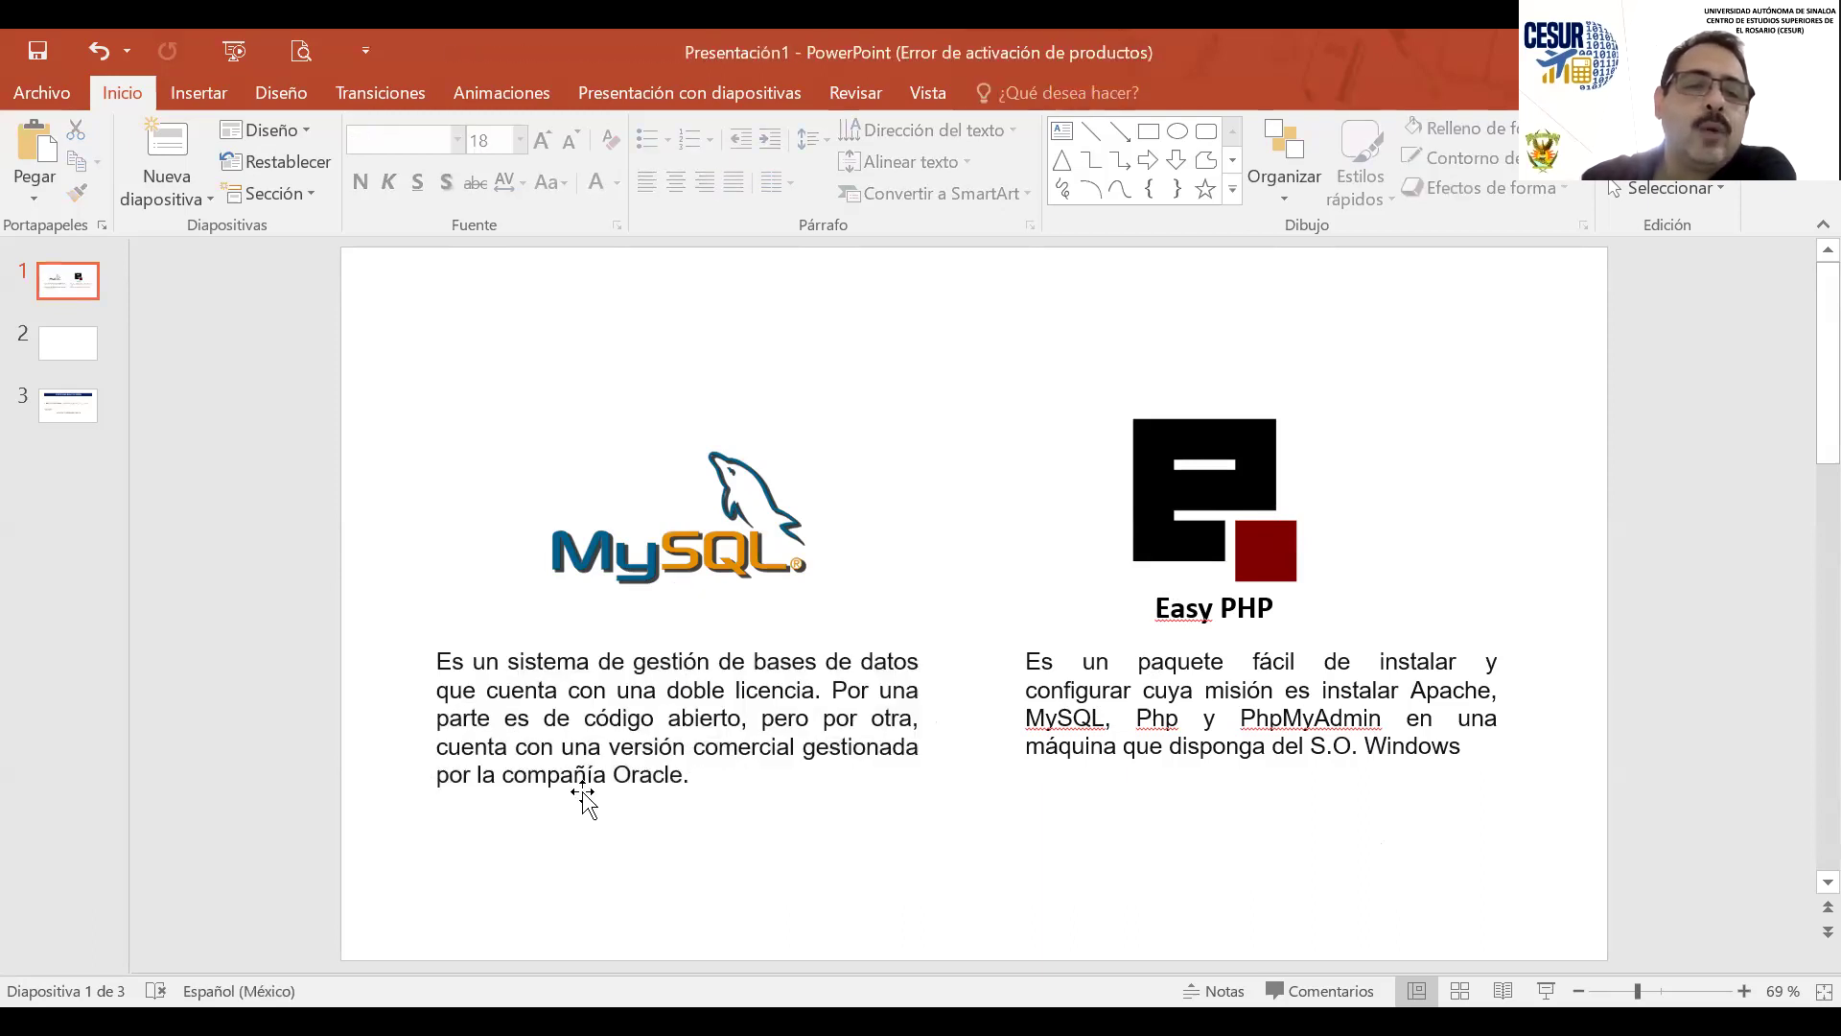